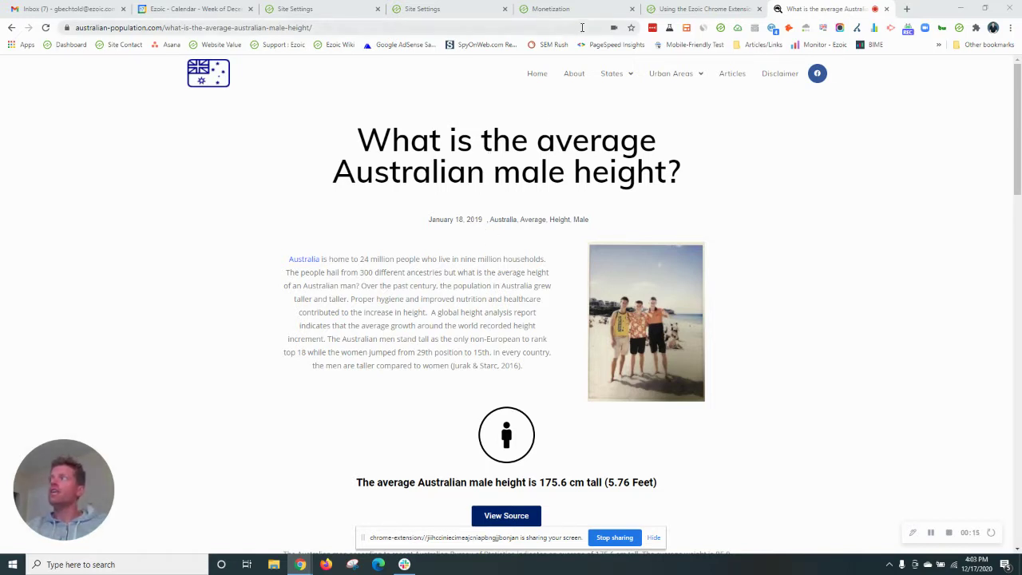
Examine the Ad Tester section and its placeholder list on the site's Monetization dashboard.
click(452, 9)
click(580, 10)
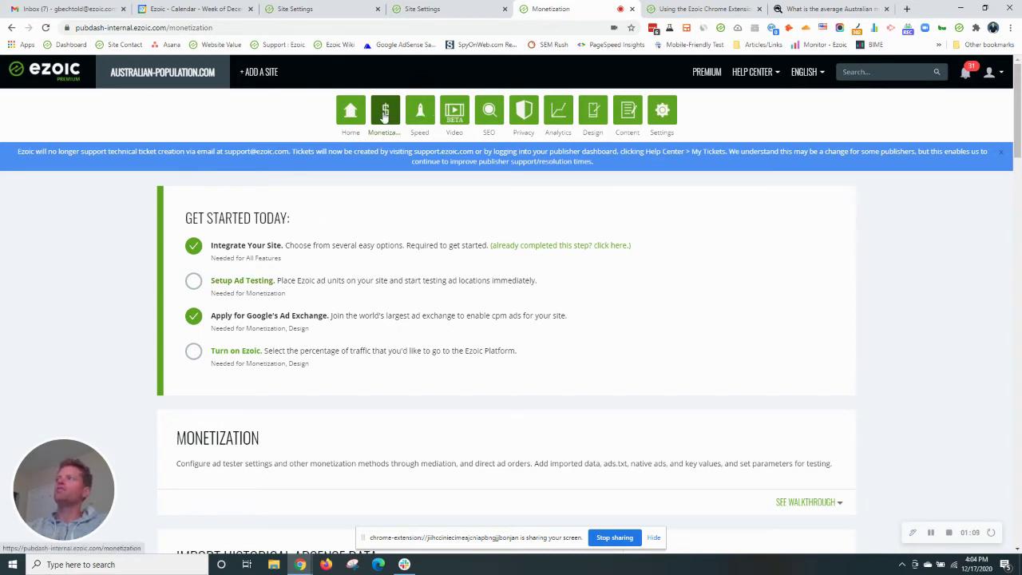
scroll(416, 203, down, 5)
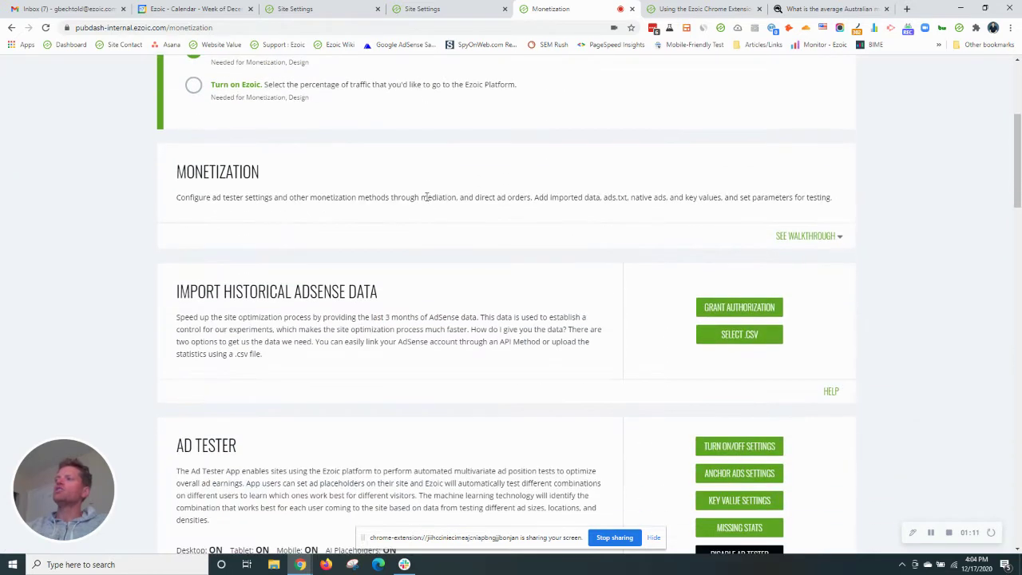
scroll(435, 203, down, 3)
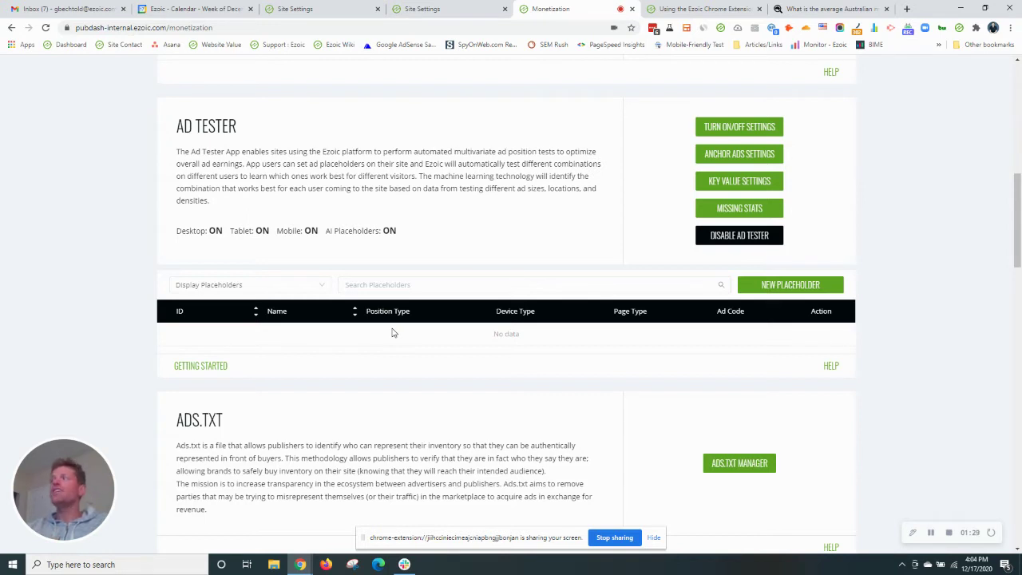
click(461, 285)
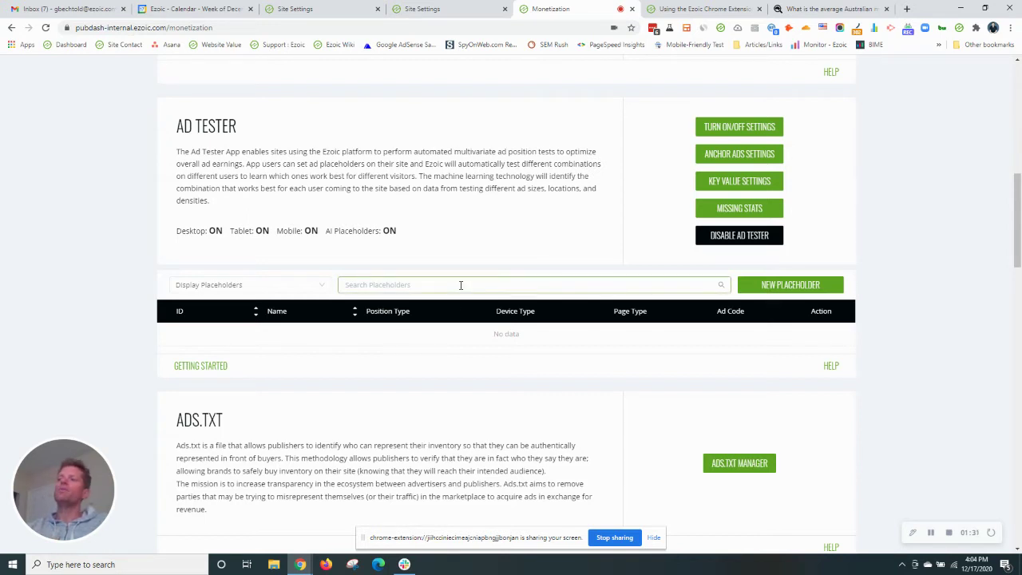
Read the help article on using the Ezoic Chrome Extension, down to the instructions for activating and creating placeholders.
click(693, 13)
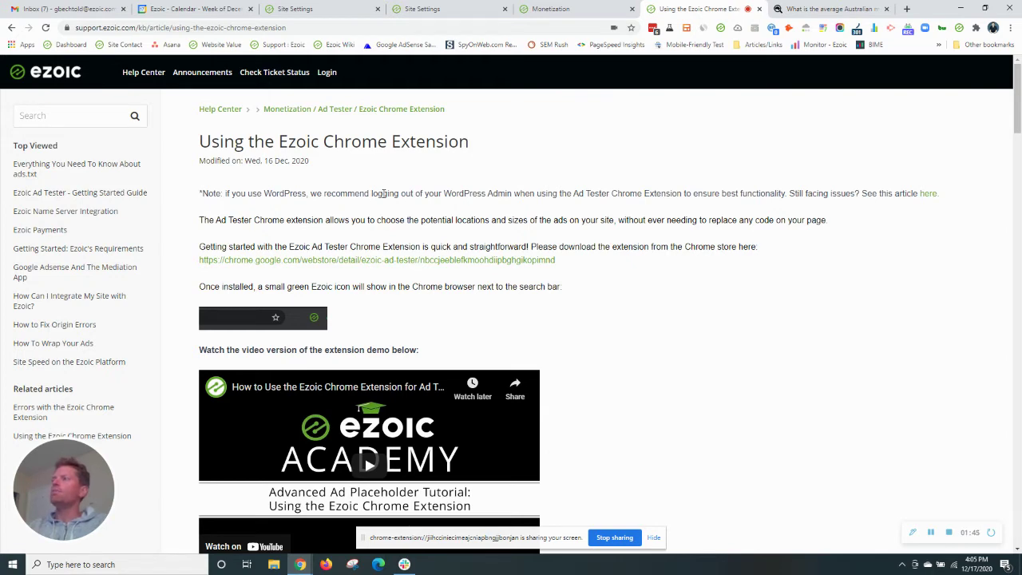
scroll(448, 205, down, 3)
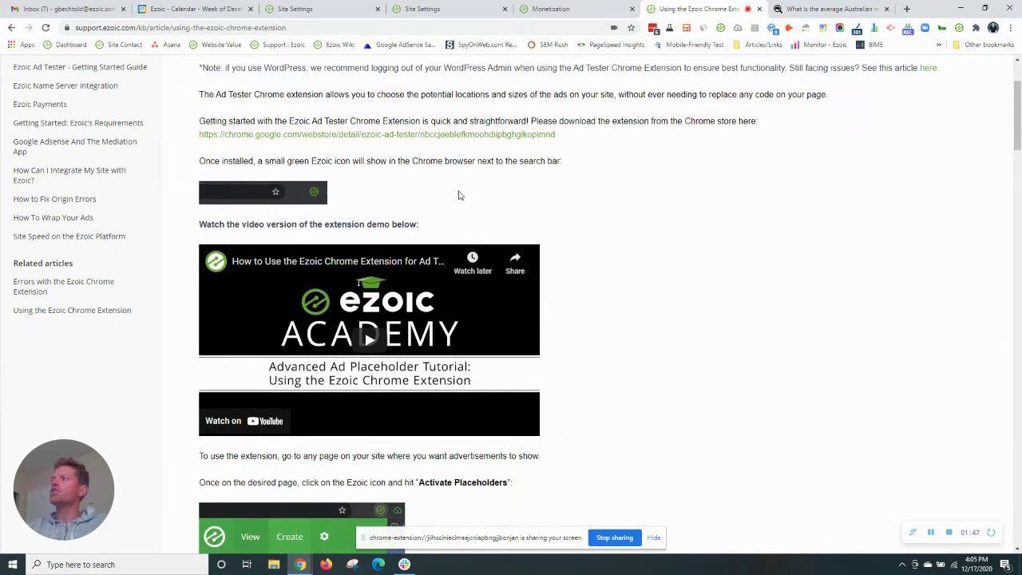
scroll(460, 195, down, 2)
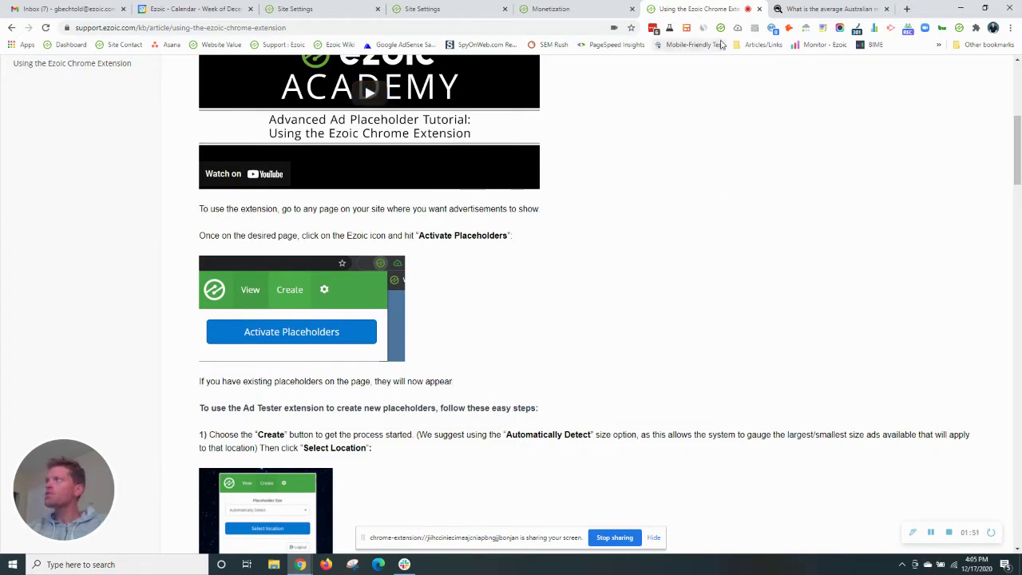
Start a new placeholder on the Australian male height article with size Automatically Detect, and reload the page into location selection.
click(806, 11)
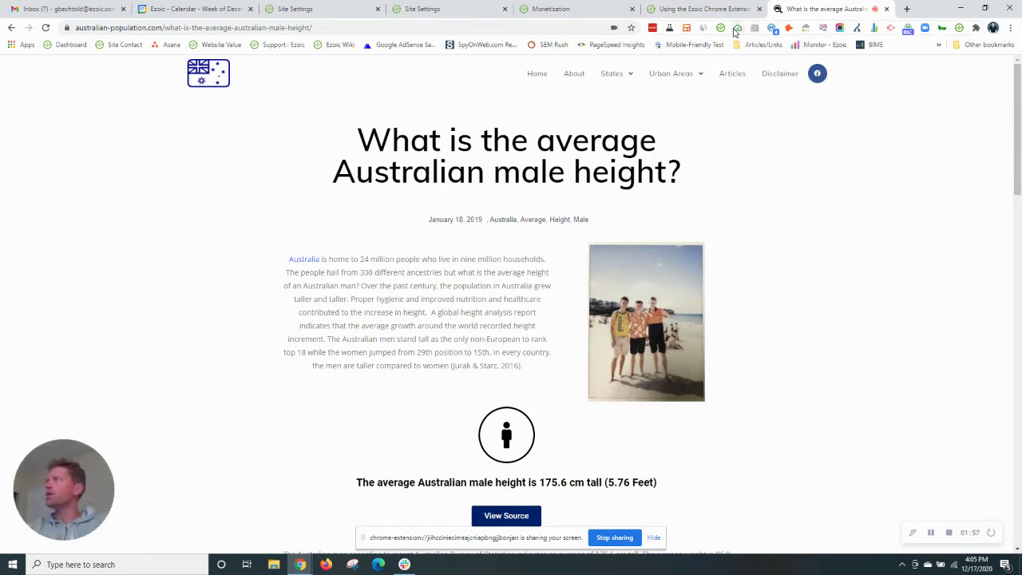
click(722, 29)
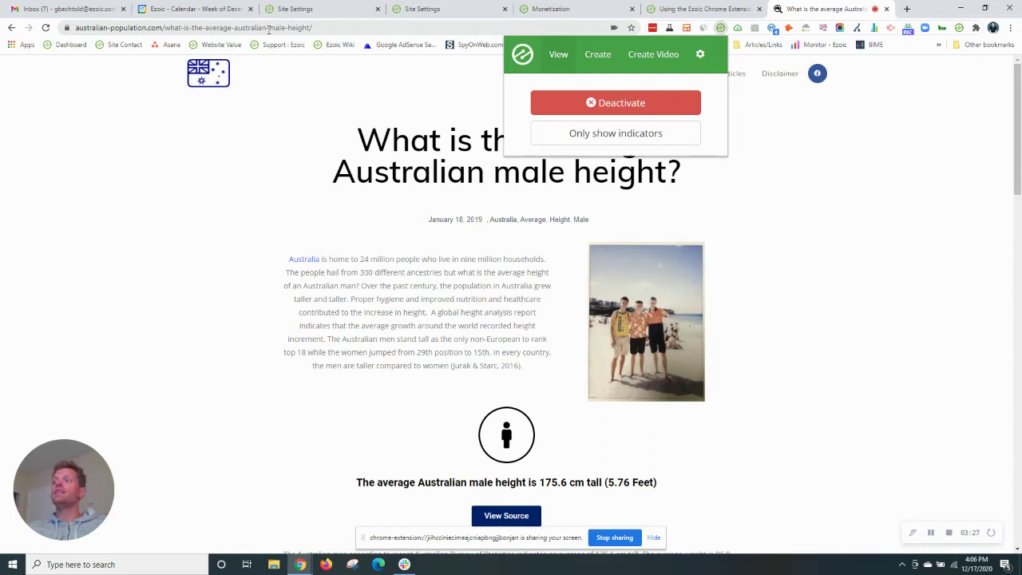
click(604, 58)
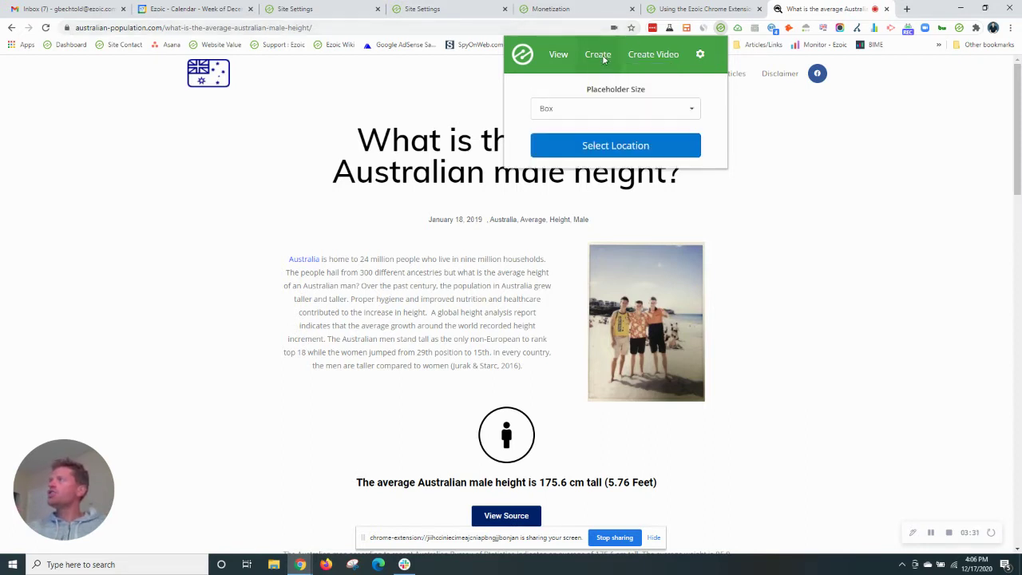
click(580, 112)
click(582, 68)
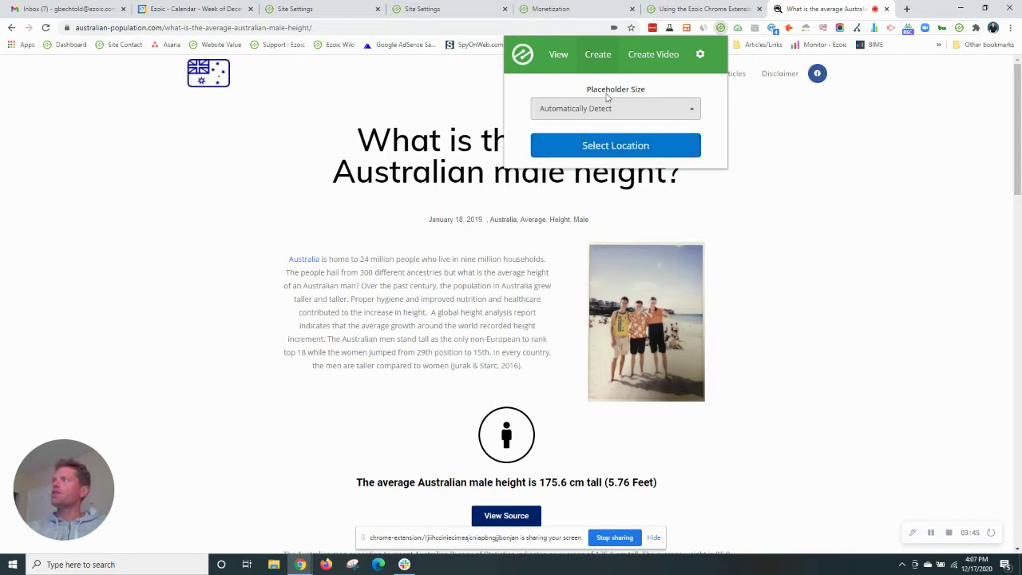
click(599, 147)
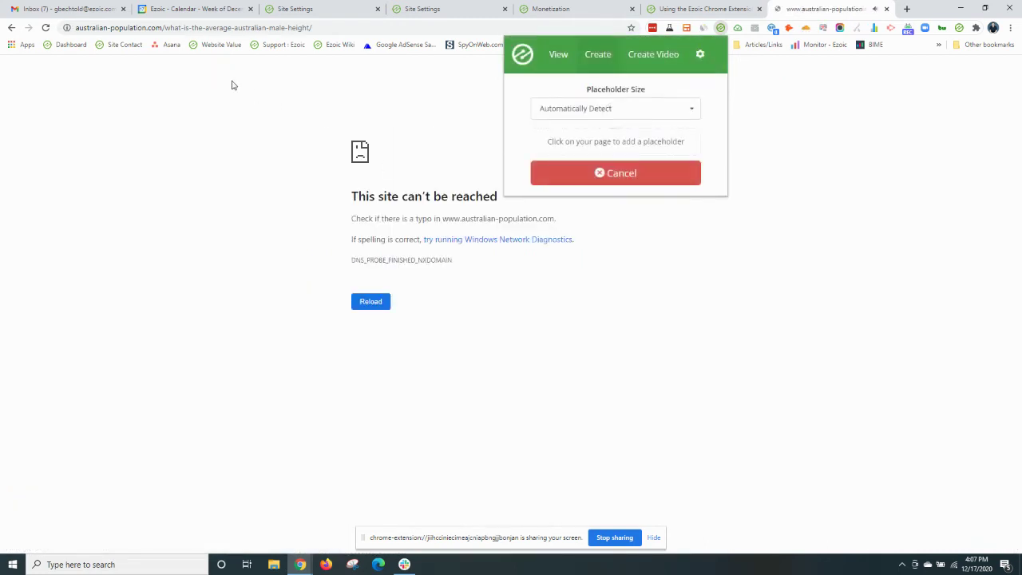
click(47, 28)
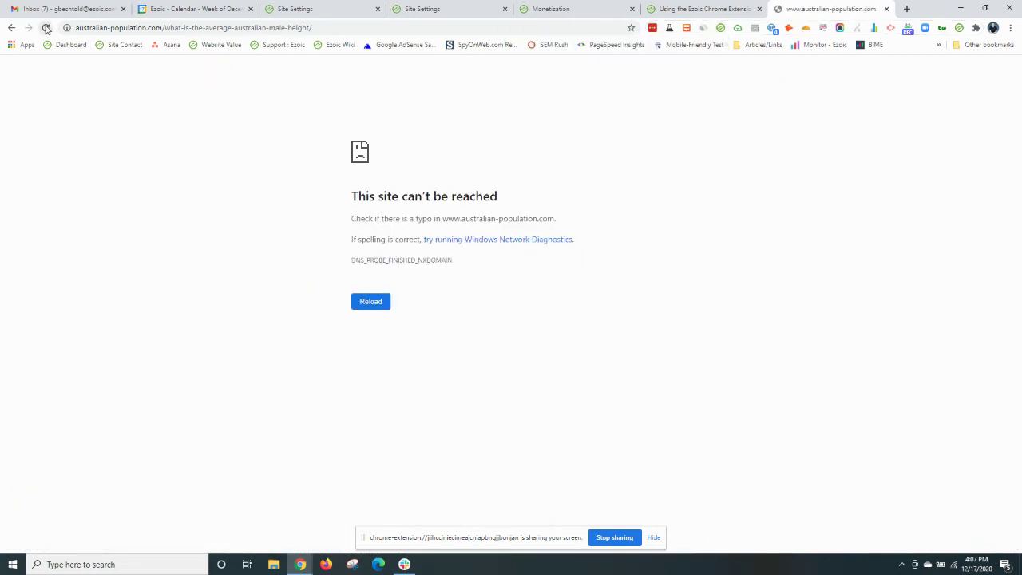
click(45, 28)
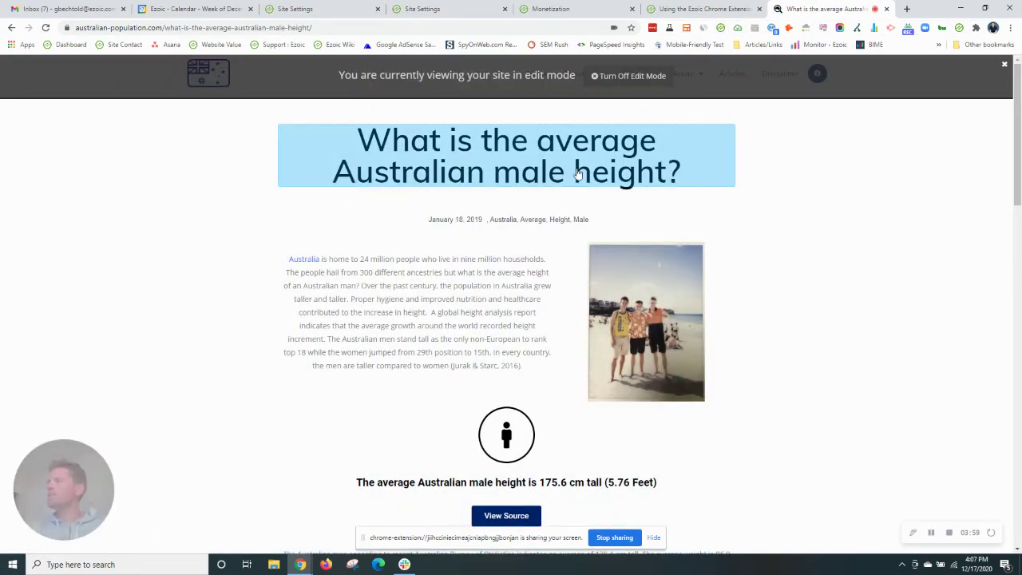
Insert the placeholder above the article's main heading and set its page position to Top of Page.
click(671, 168)
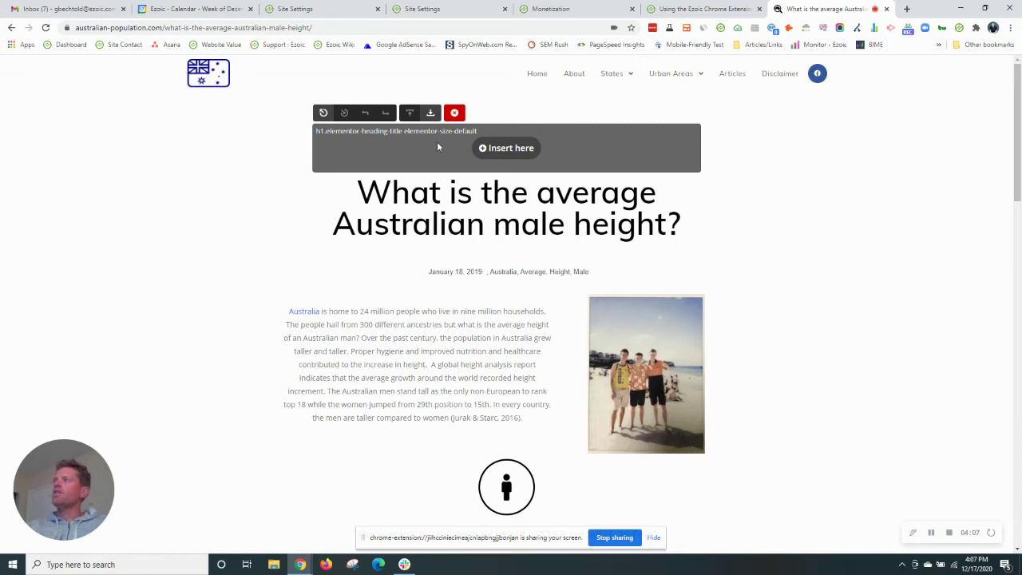
click(493, 155)
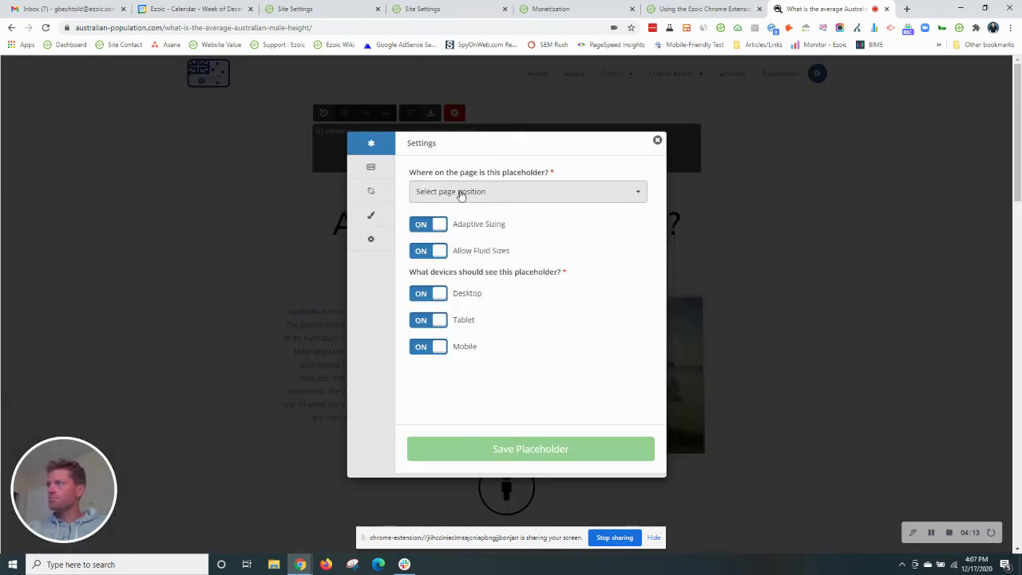
click(463, 193)
click(442, 269)
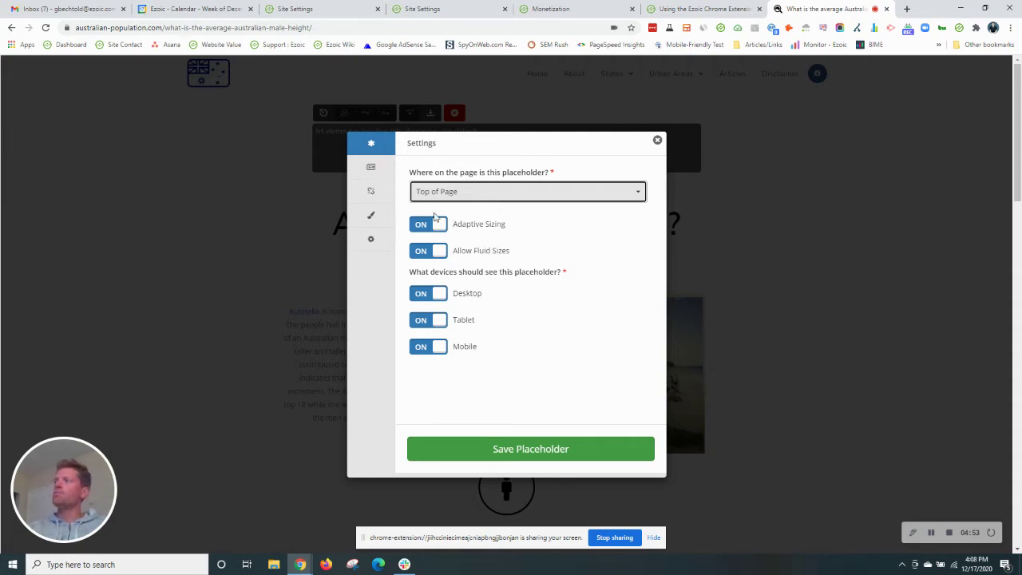
Review the placeholder's ad sizes, from the horizontal formats through box, vertical, billboard and mobile.
click(381, 178)
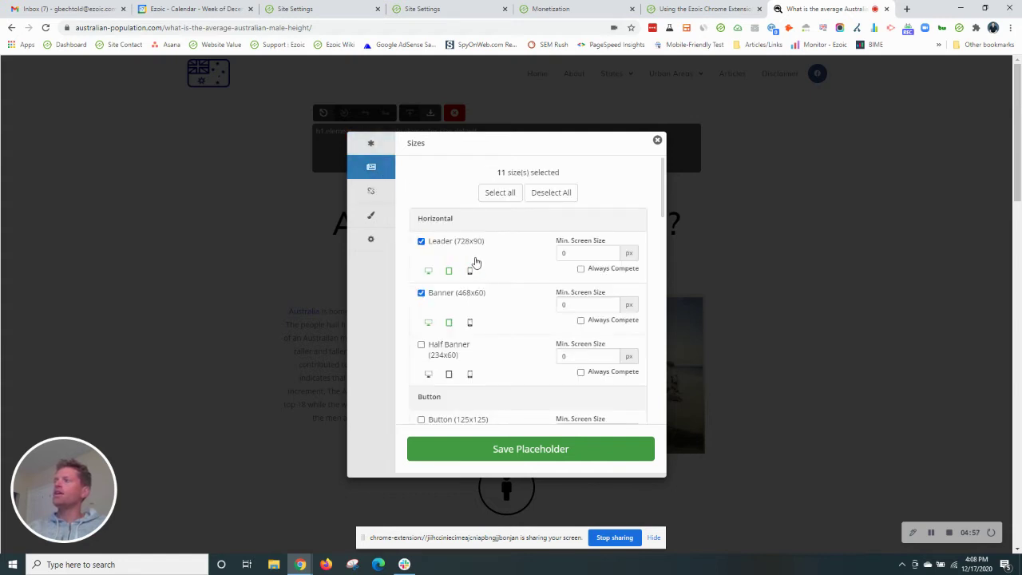
scroll(475, 262, down, 5)
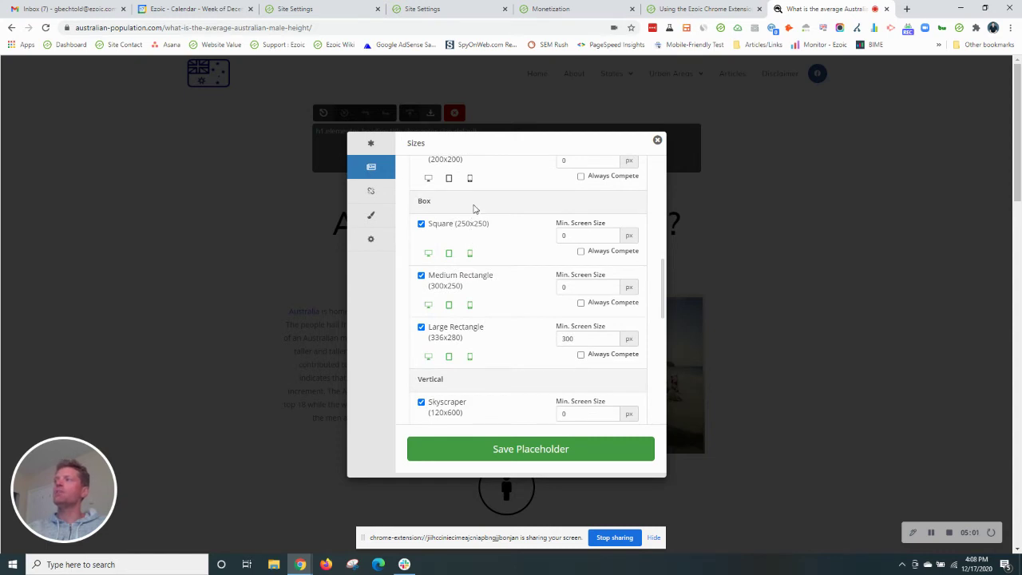
scroll(473, 223, down, 1)
scroll(474, 223, down, 1)
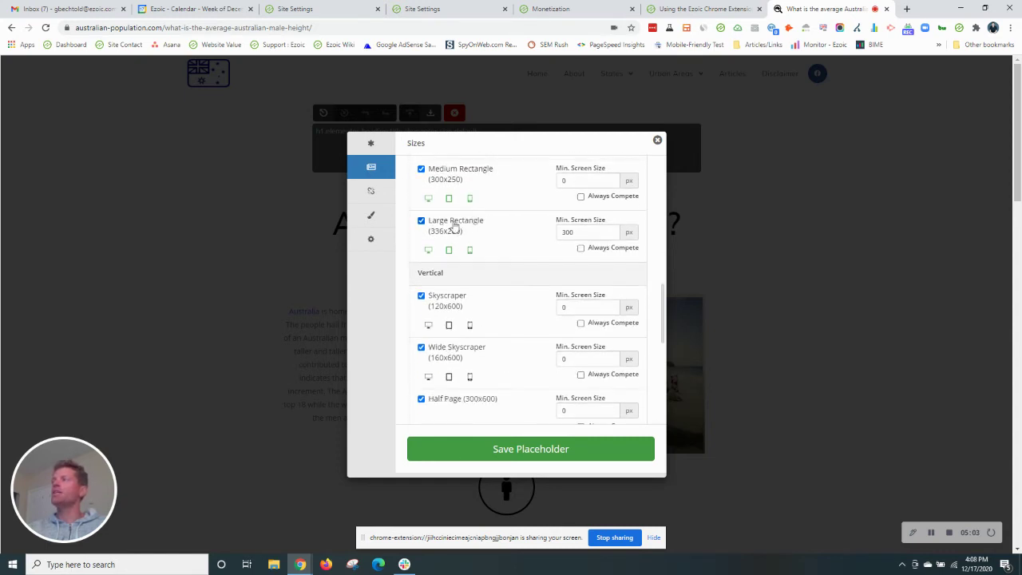
scroll(468, 242, down, 2)
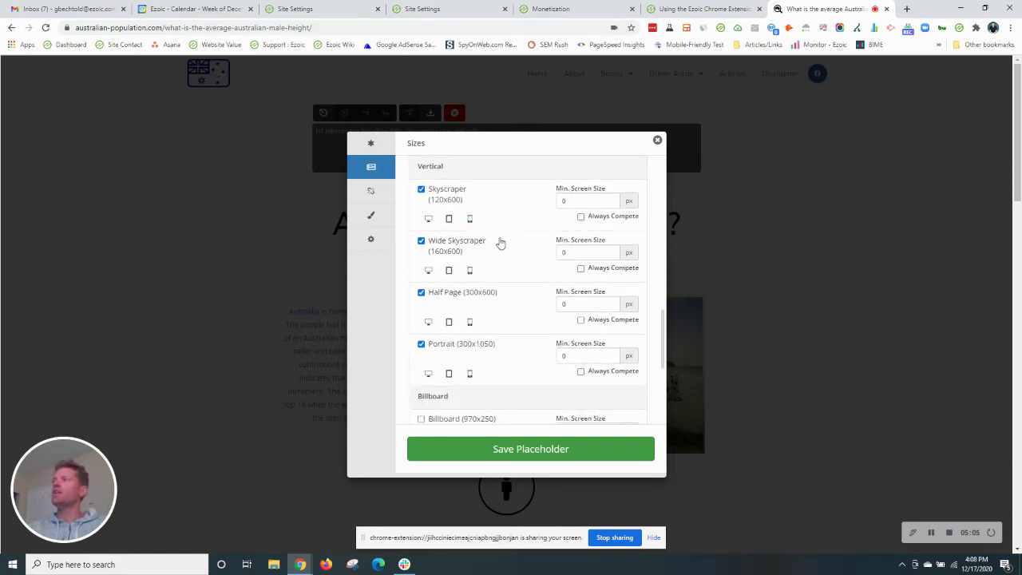
scroll(492, 240, down, 3)
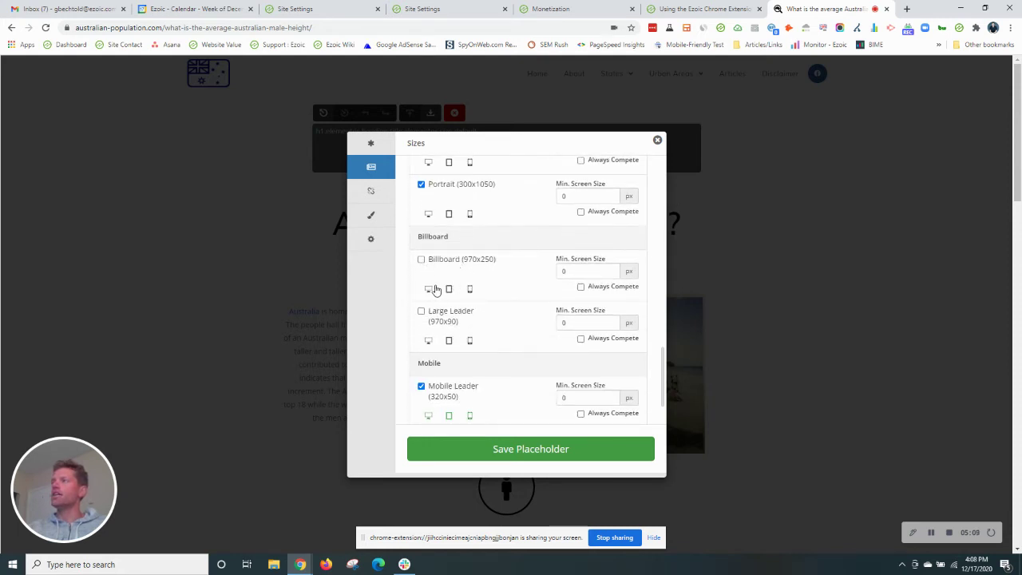
scroll(437, 268, down, 1)
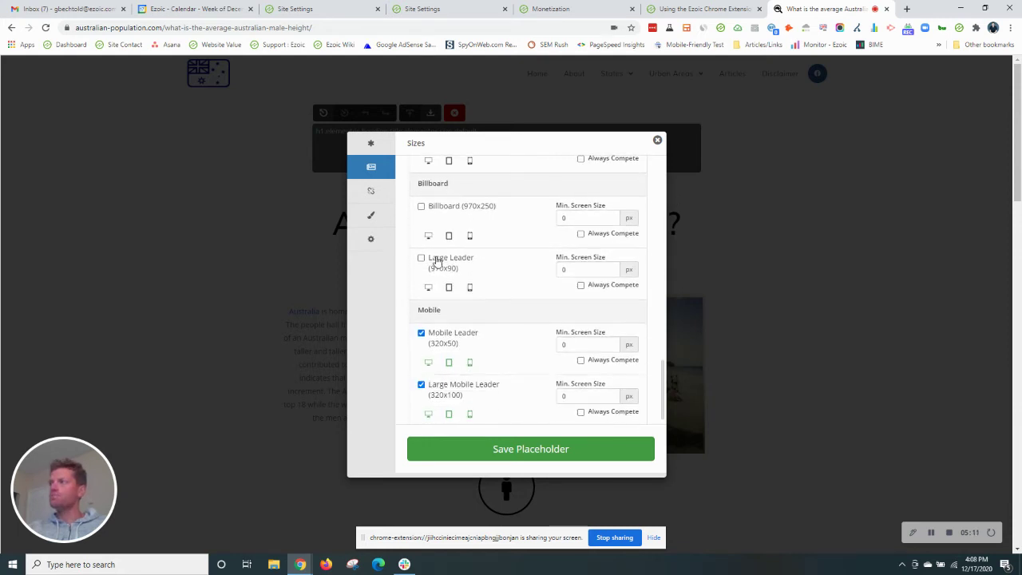
Review the placeholder's page targeting, style options including the advertisement disclosure choices, and the option to edit in the app.
click(371, 199)
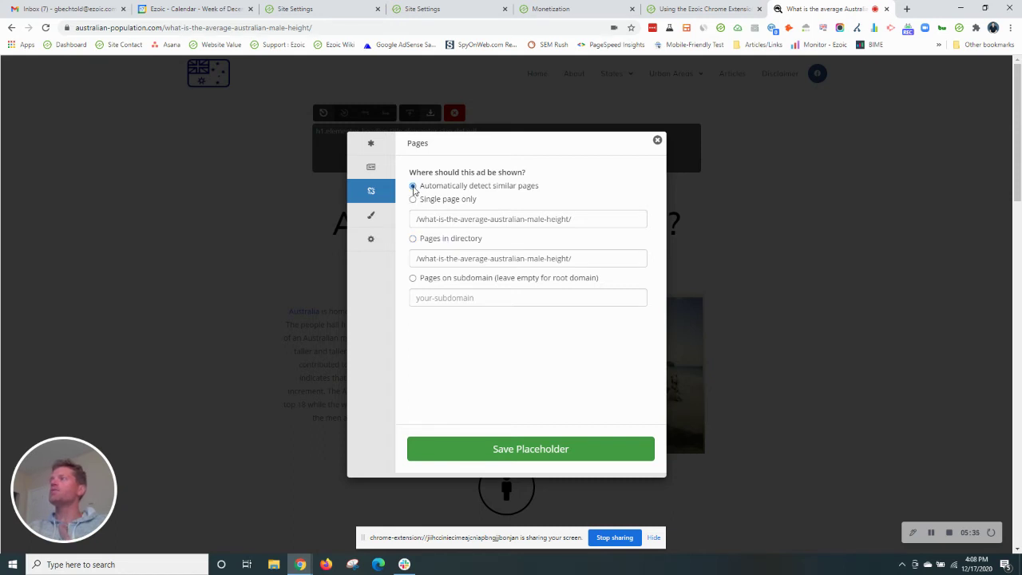
click(376, 217)
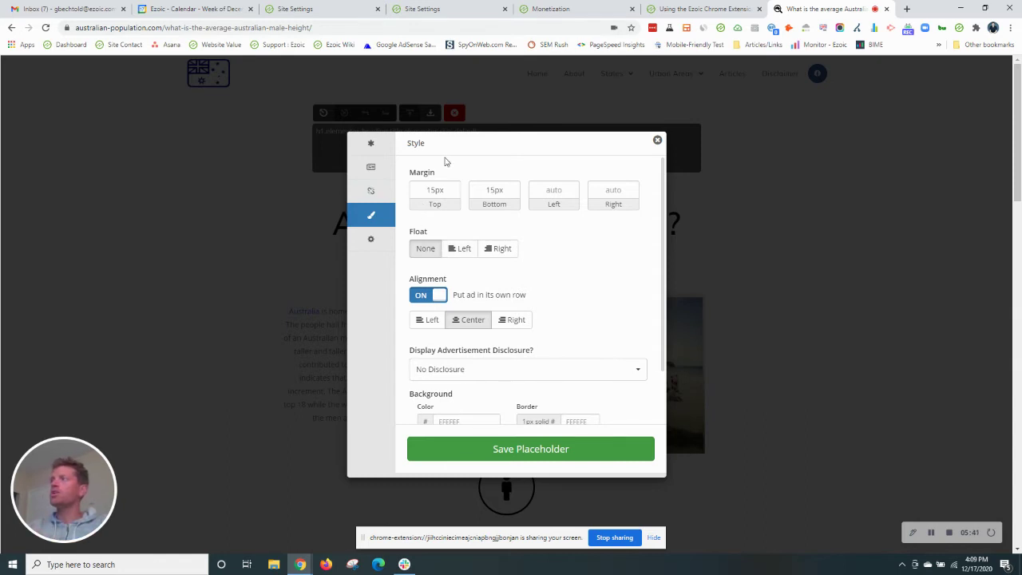
scroll(524, 247, down, 1)
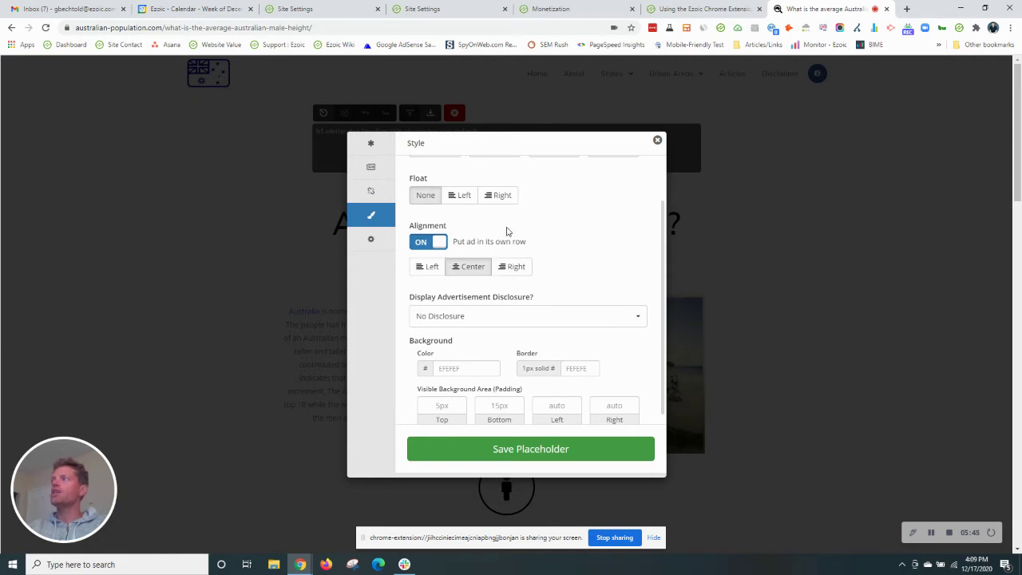
scroll(494, 205, up, 1)
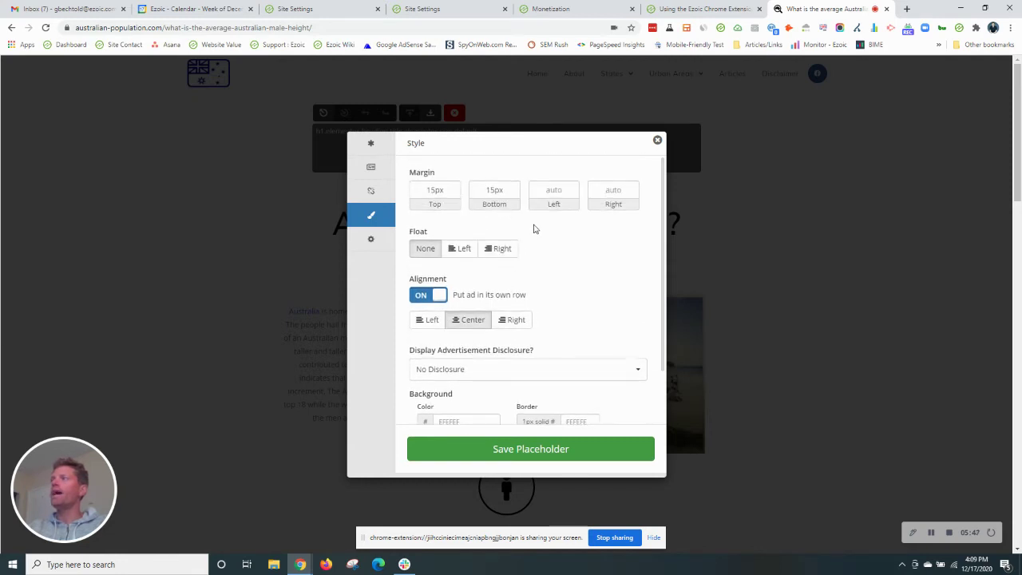
scroll(507, 257, down, 1)
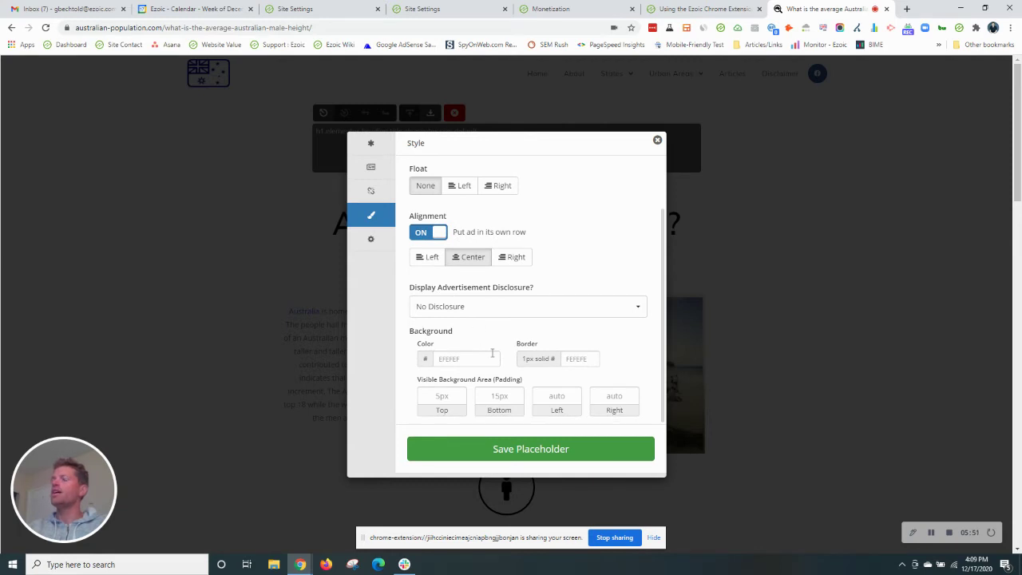
click(463, 309)
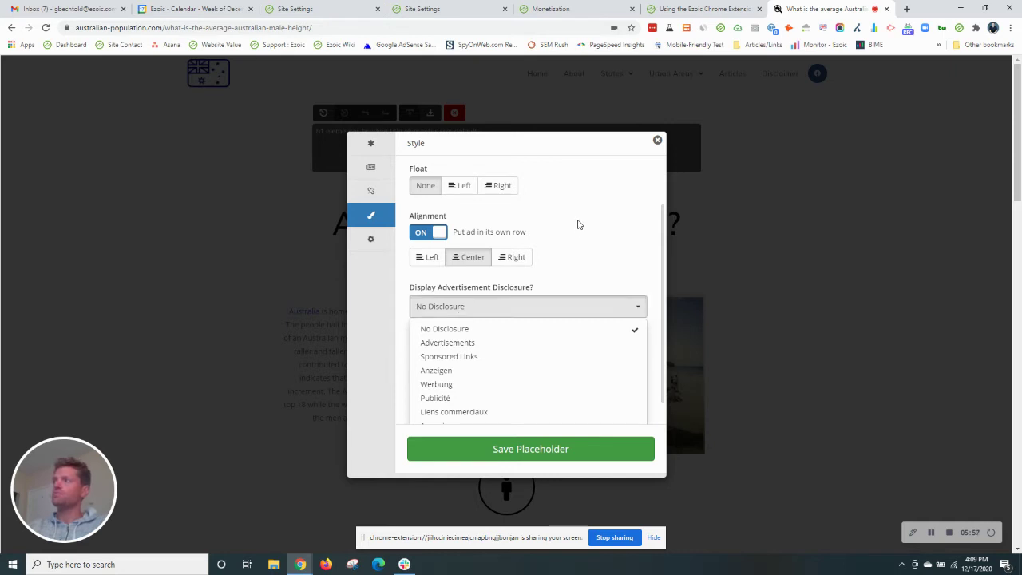
click(384, 238)
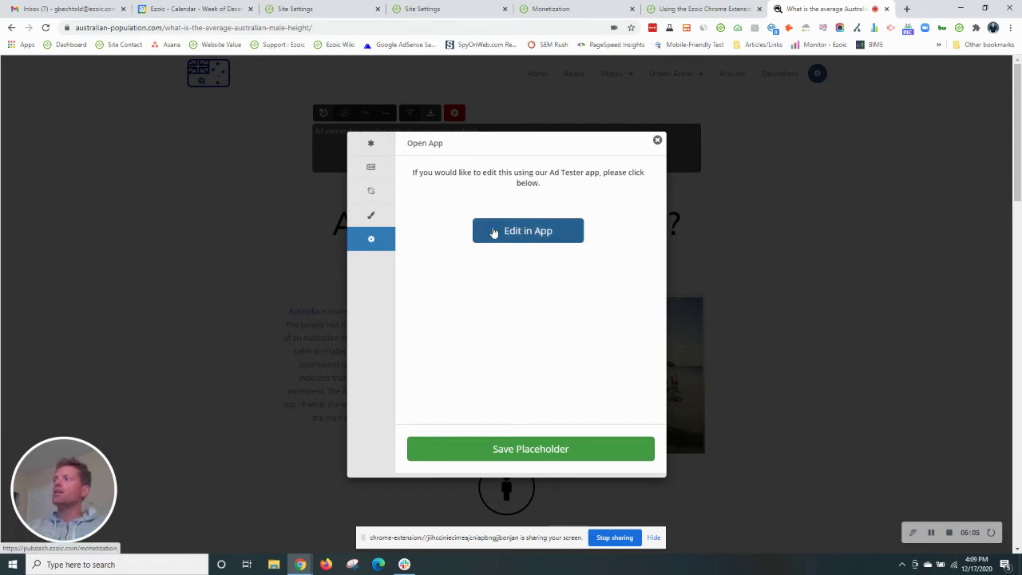
Save the Top of Page placeholder and preview it at 728x90 on the reloaded article.
click(377, 145)
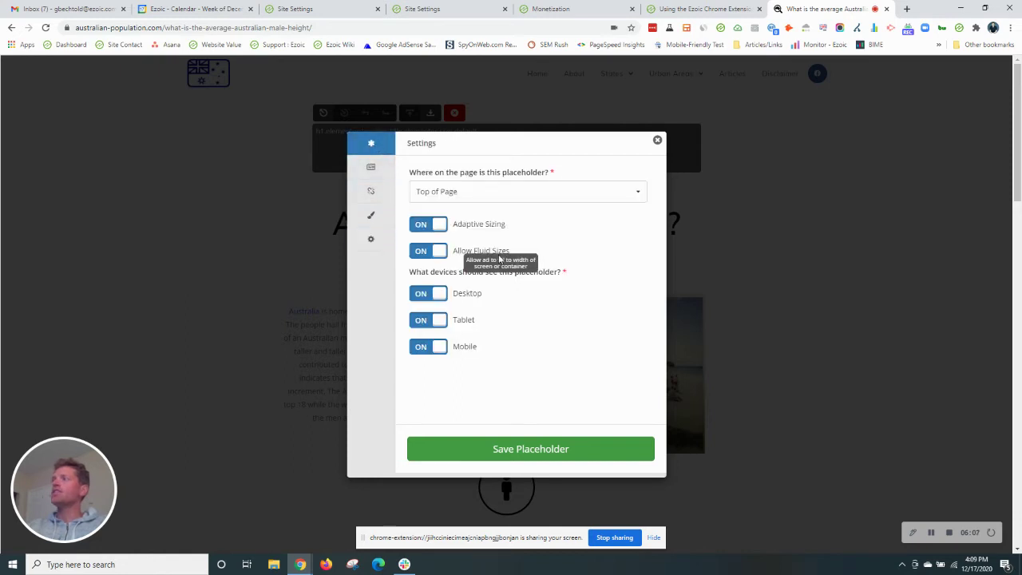
click(503, 448)
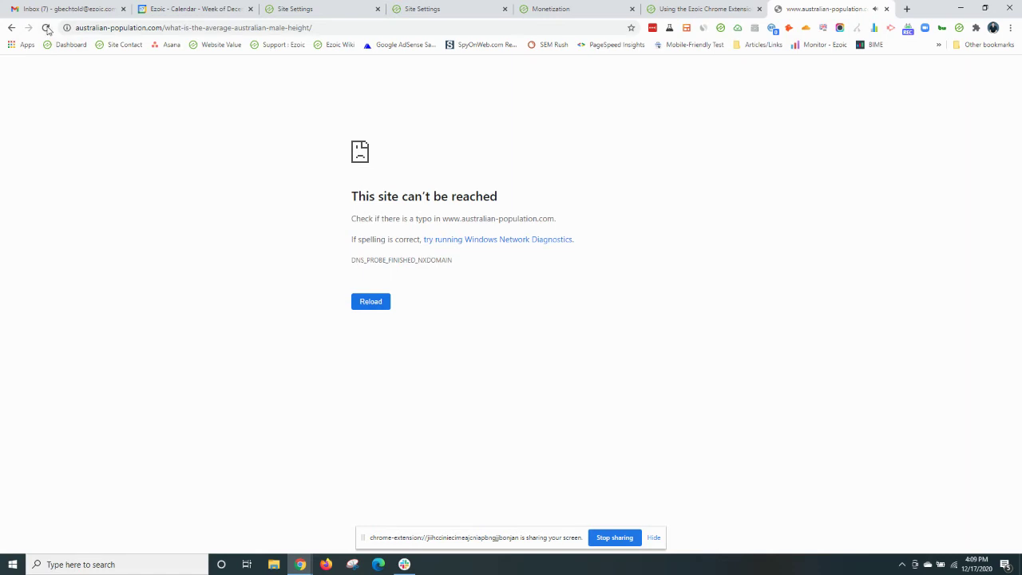
click(46, 28)
click(372, 302)
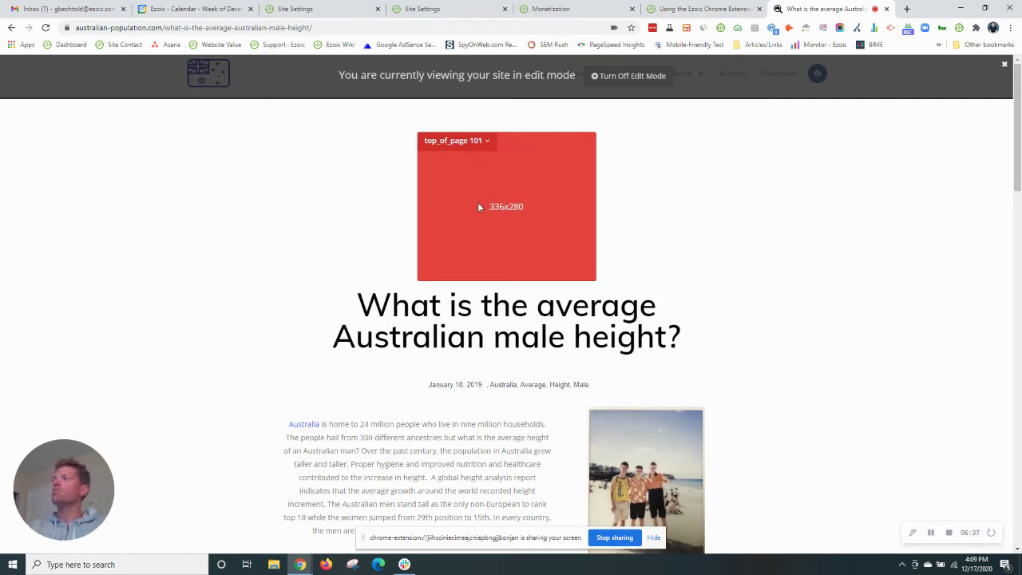
click(465, 150)
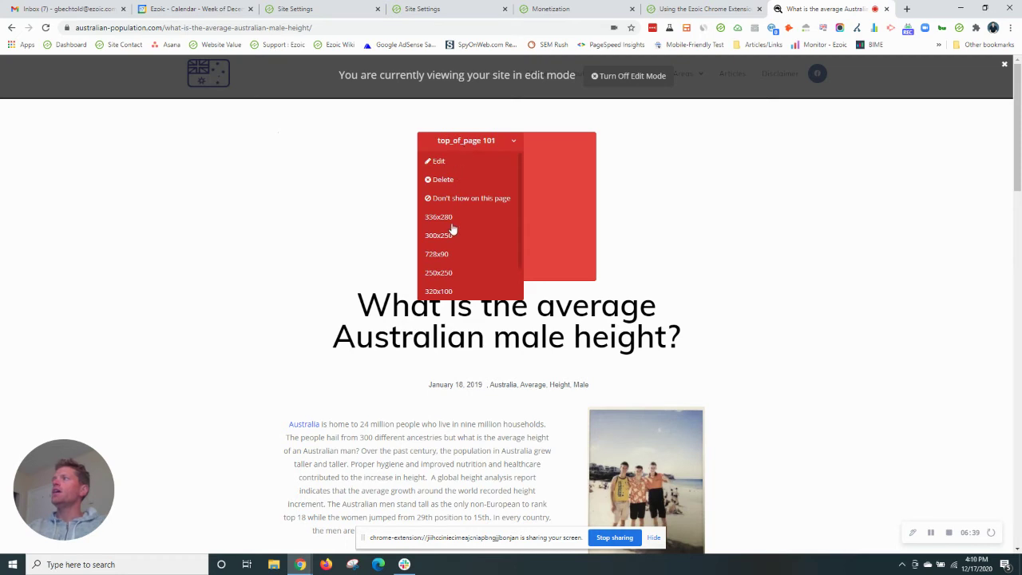
click(449, 256)
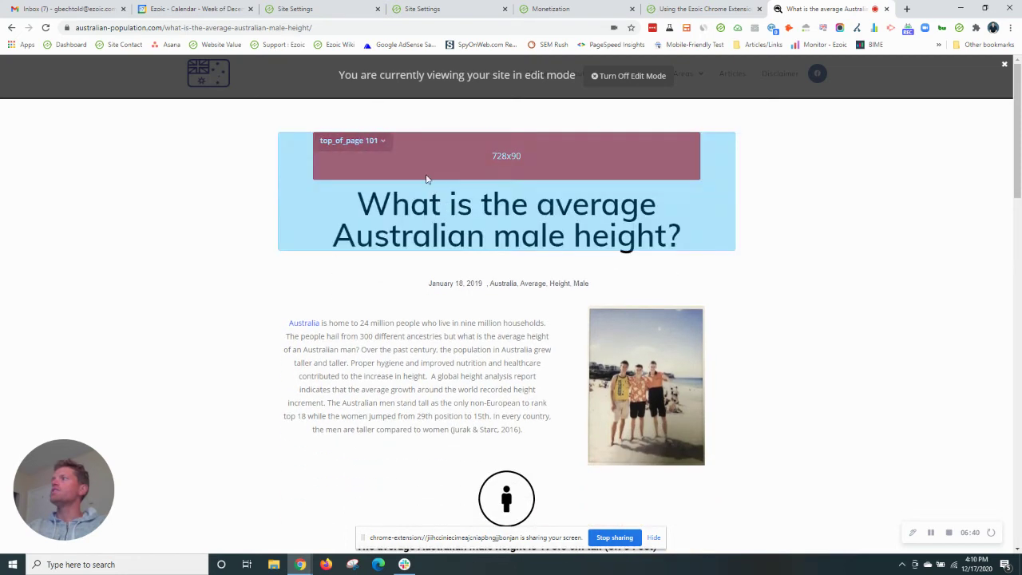
Preview the Top of Page placeholder at 250x250 and at 468x60, and check how each size affects the article layout.
click(345, 149)
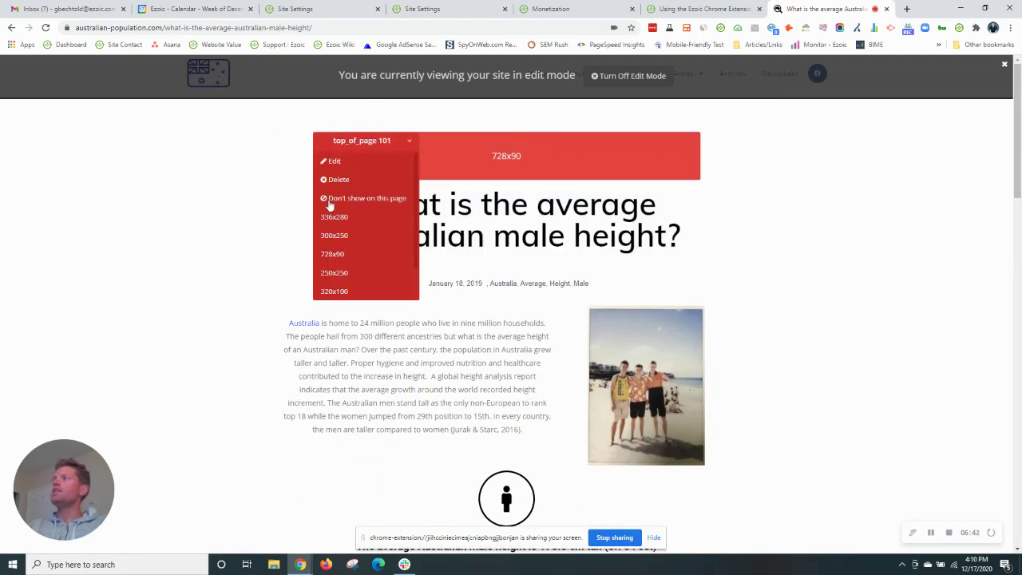
click(339, 274)
click(470, 144)
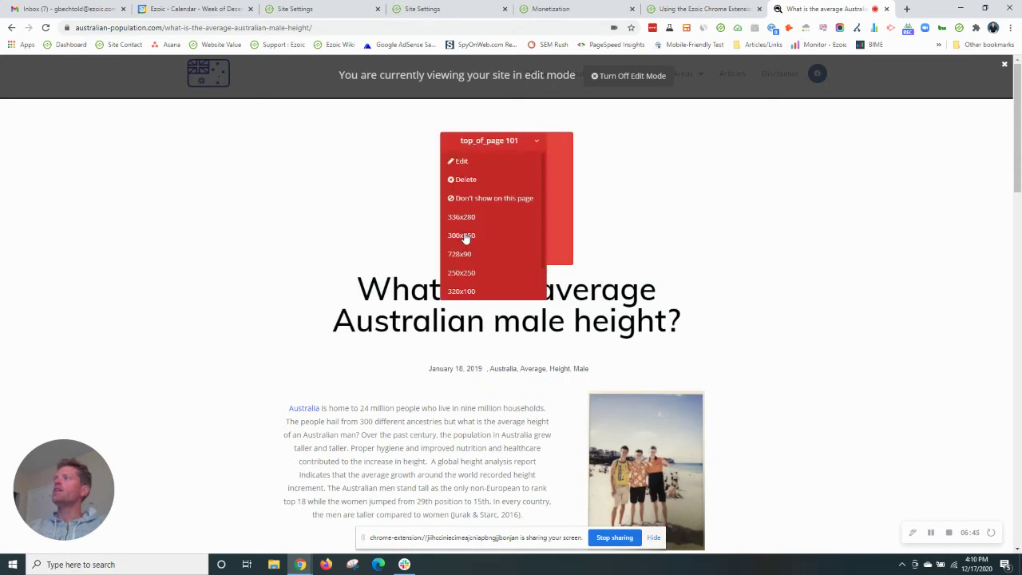
scroll(467, 239, down, 1)
click(468, 273)
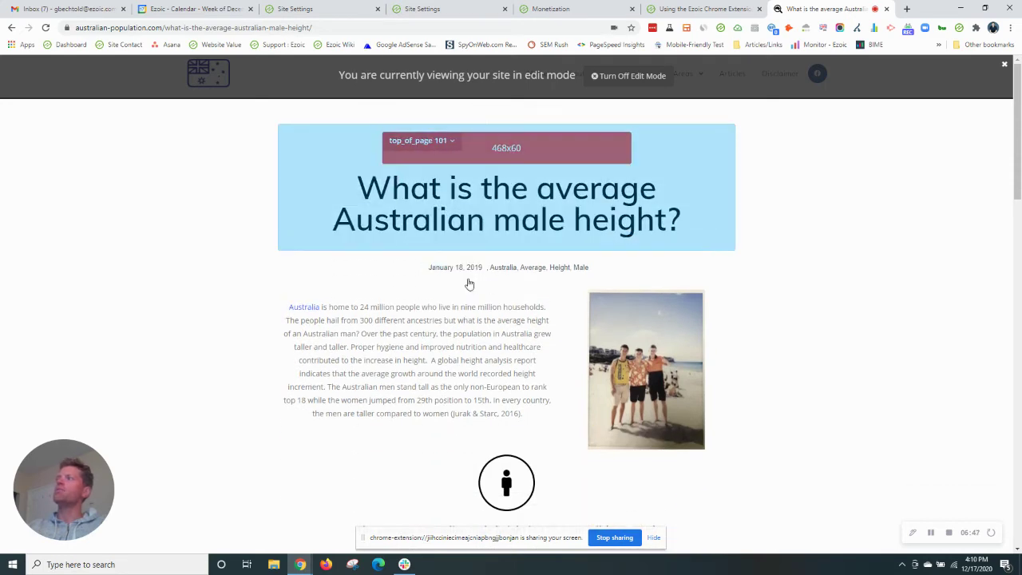
scroll(535, 199, down, 2)
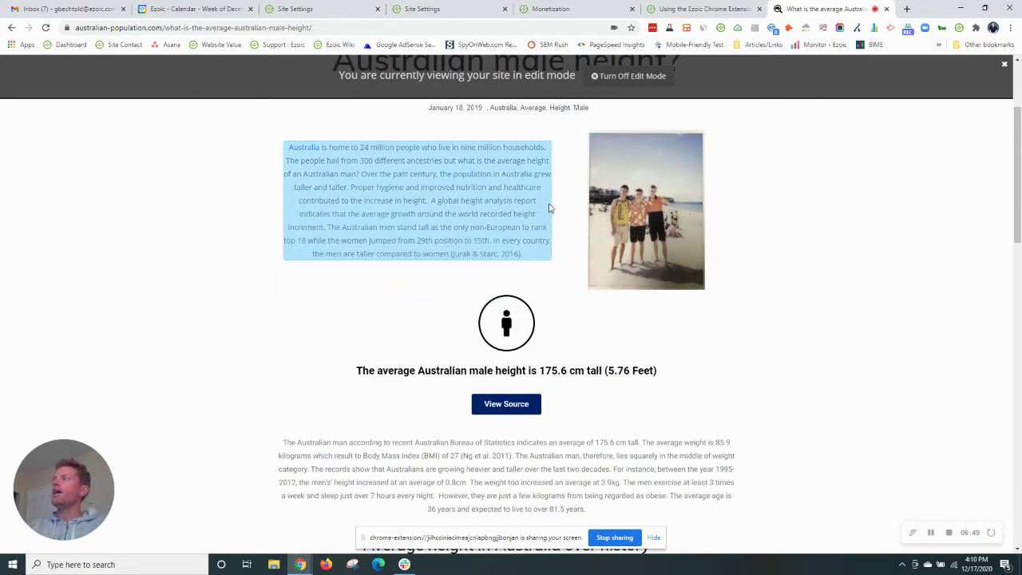
scroll(559, 205, up, 2)
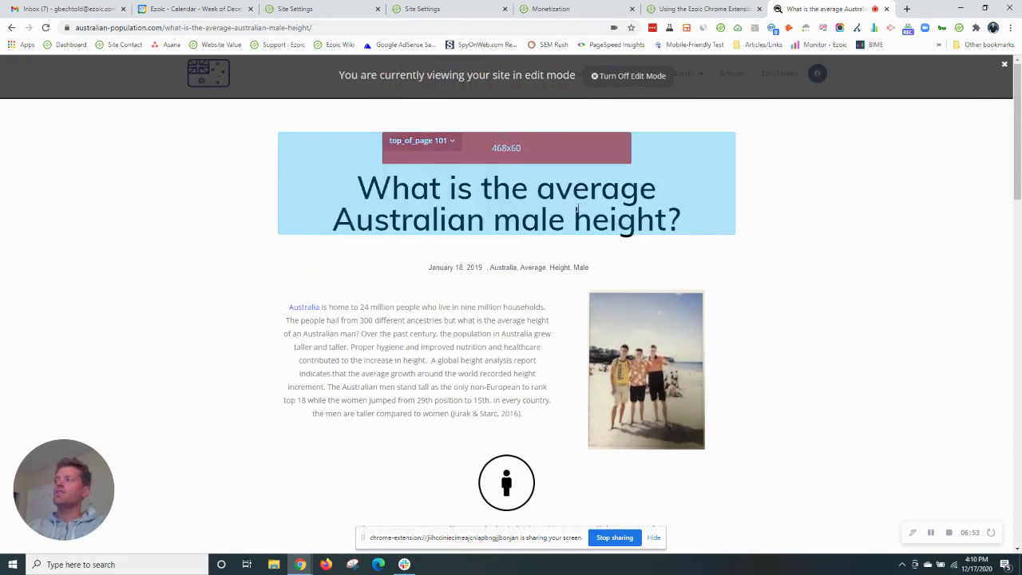
scroll(579, 215, down, 2)
scroll(533, 242, down, 1)
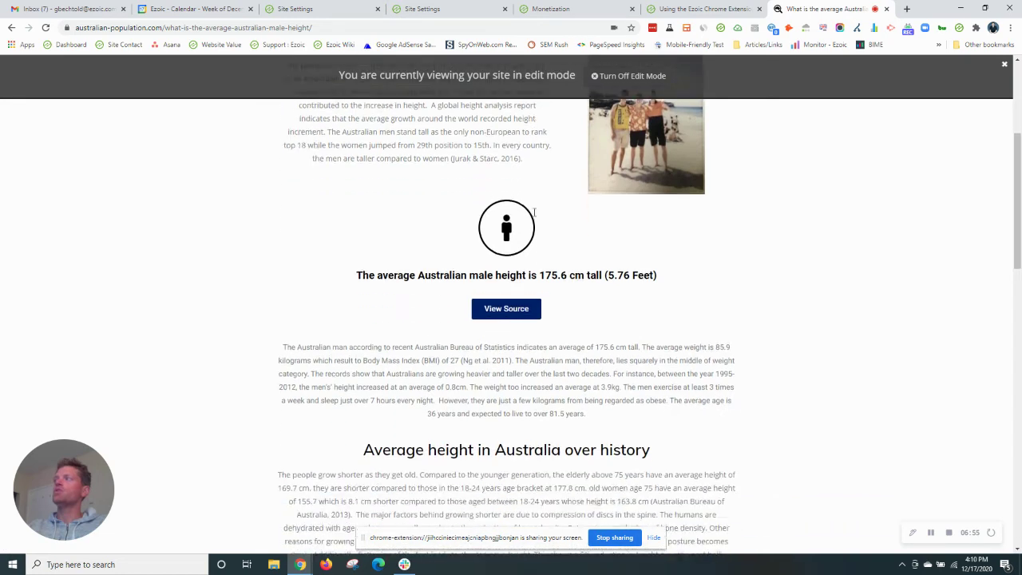
scroll(520, 238, up, 3)
scroll(551, 295, down, 1)
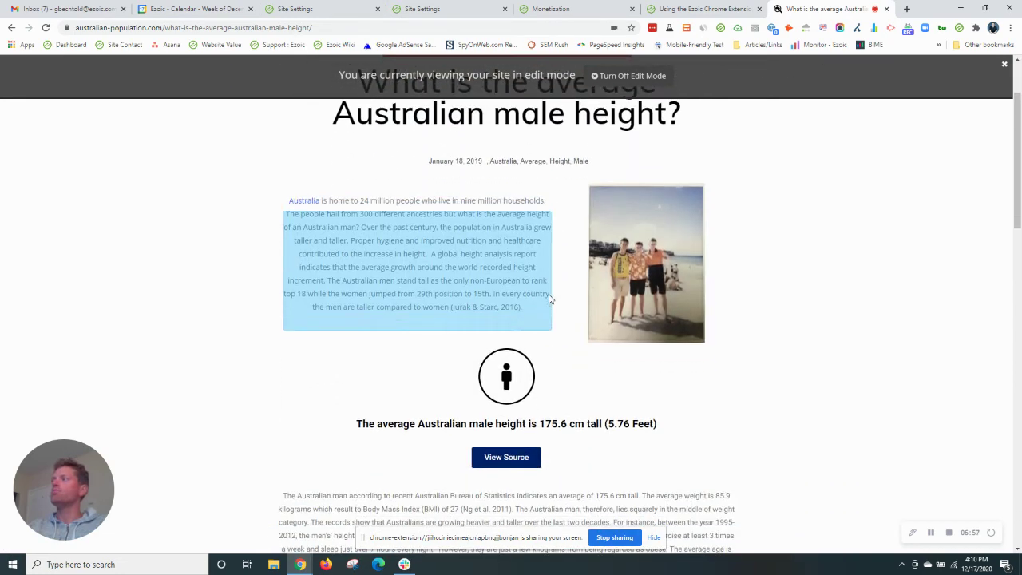
scroll(495, 216, up, 1)
Edit the Top of Page placeholder, enable the Billboard (970x250) and Large Leader (970x90) sizes, and save it.
click(422, 141)
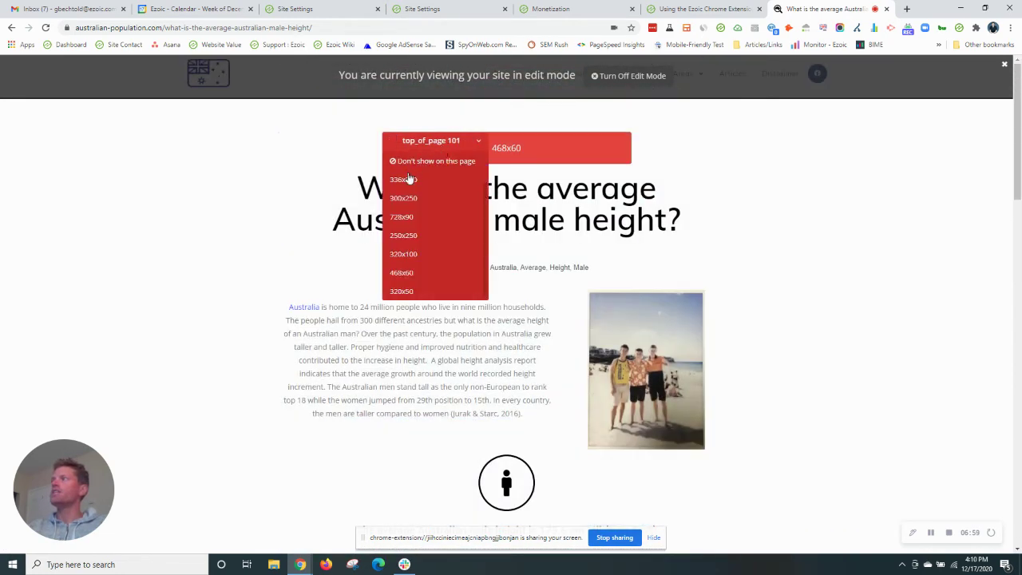
scroll(428, 211, up, 1)
click(404, 161)
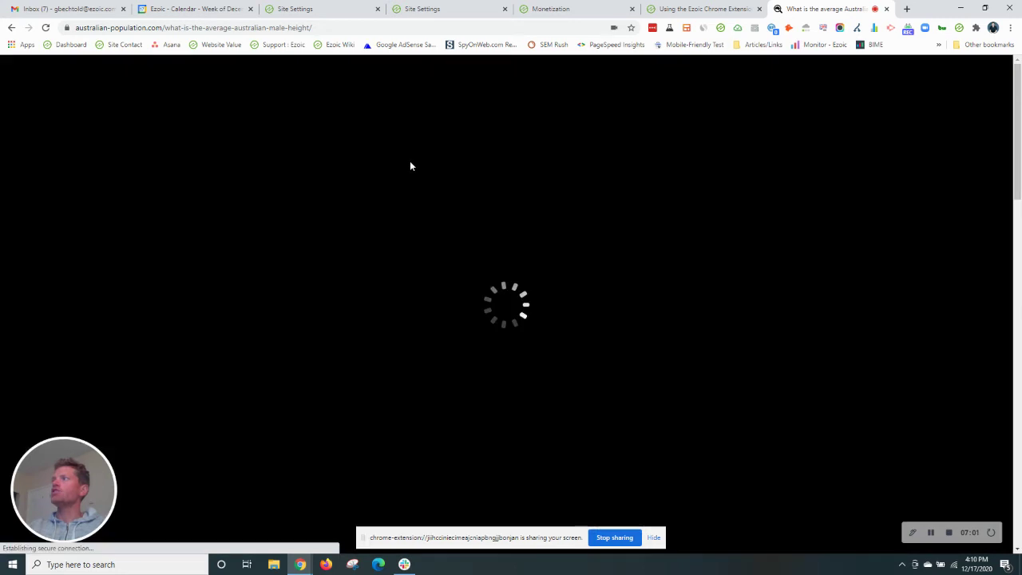
click(371, 166)
scroll(473, 279, down, 5)
scroll(474, 280, down, 6)
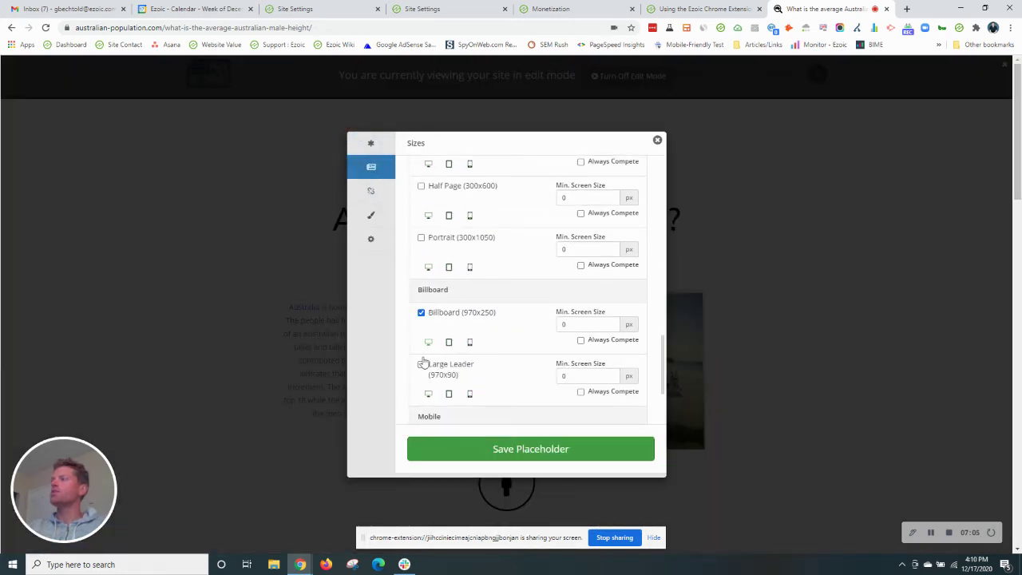
click(459, 453)
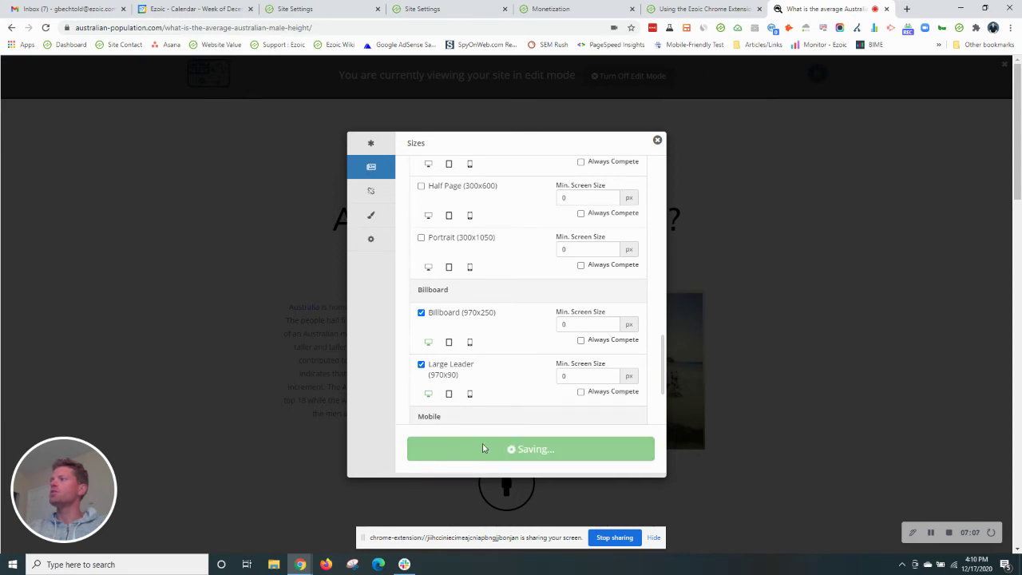
click(658, 140)
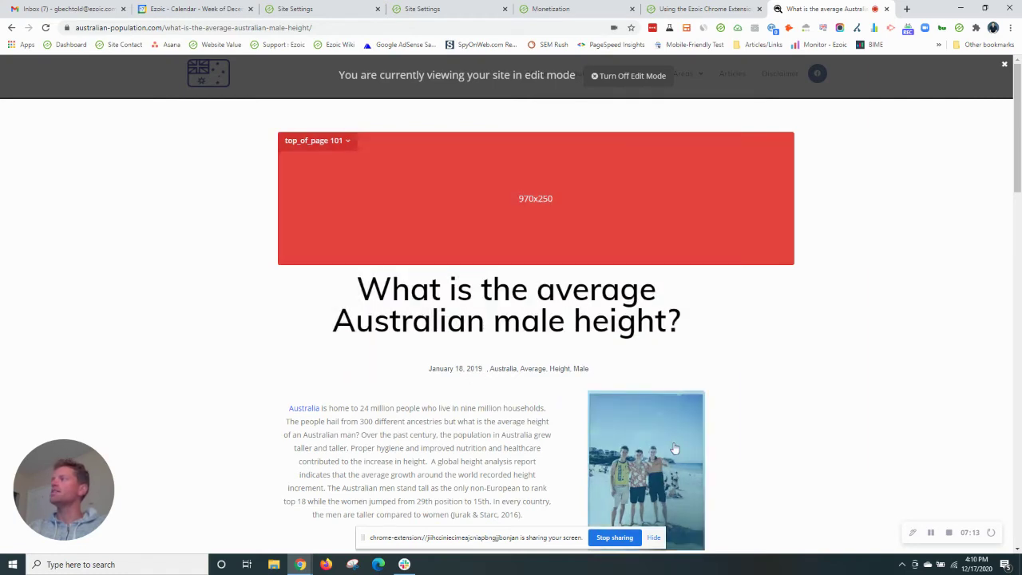
Select the paragraph below View Source in the article and move the new placeholder's insertion point above that paragraph.
scroll(549, 368, down, 2)
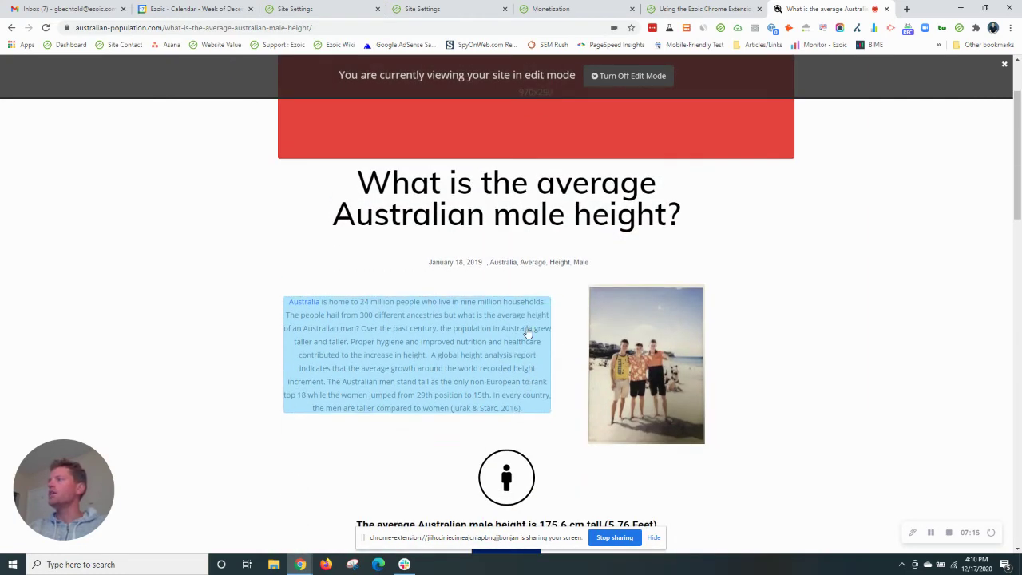
scroll(525, 331, down, 2)
scroll(523, 359, down, 2)
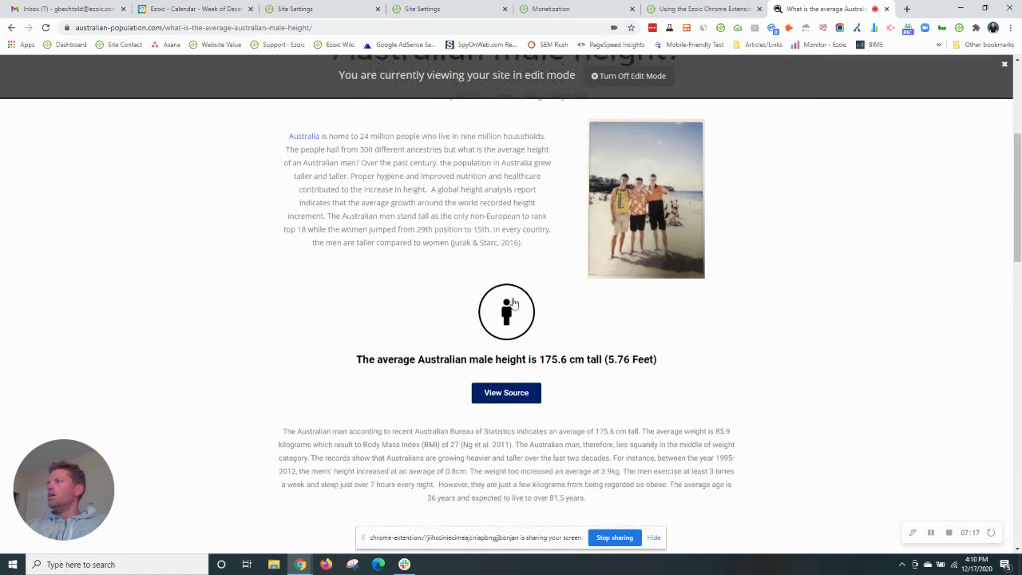
scroll(531, 435, down, 3)
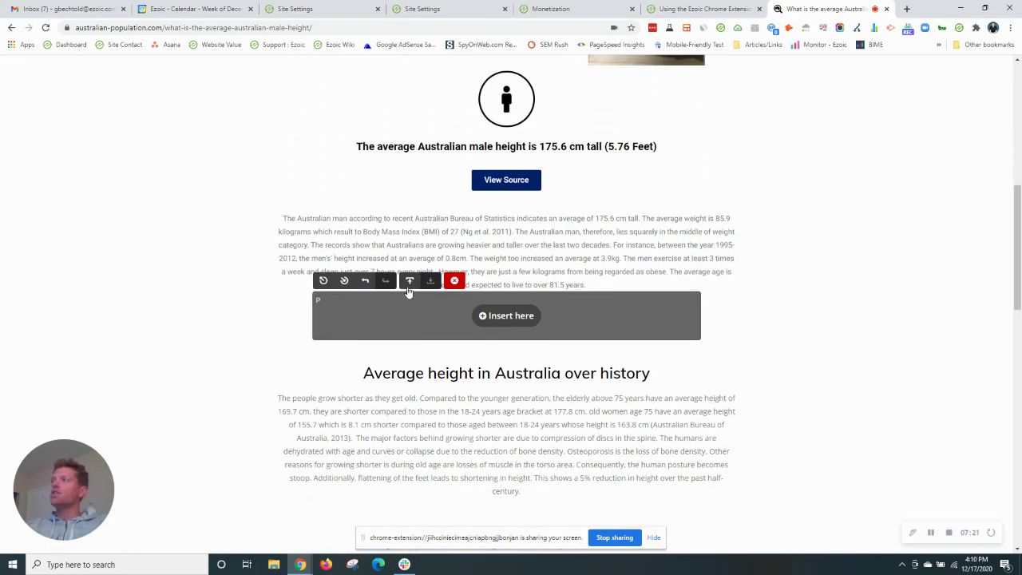
click(408, 283)
click(405, 283)
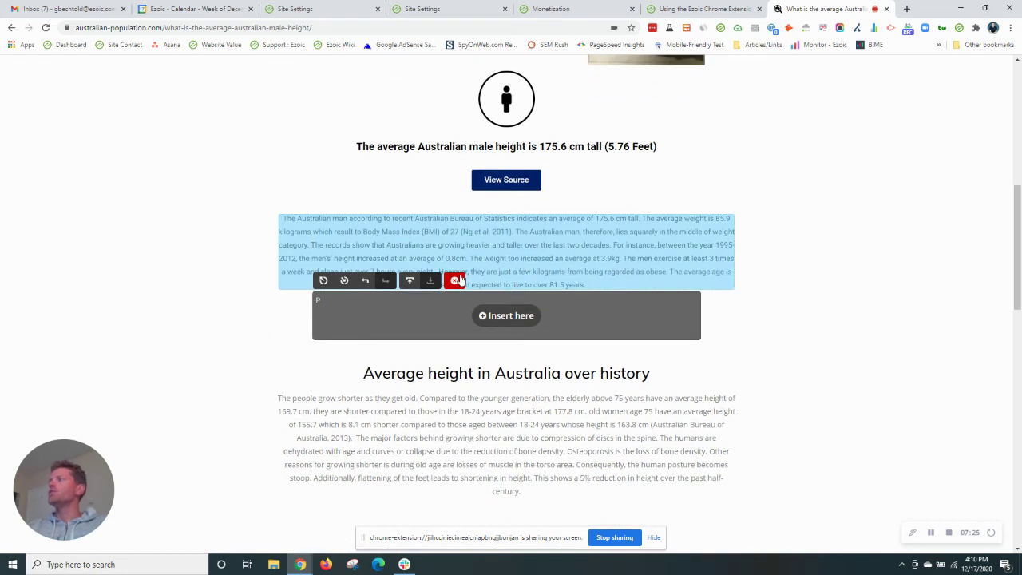
click(409, 280)
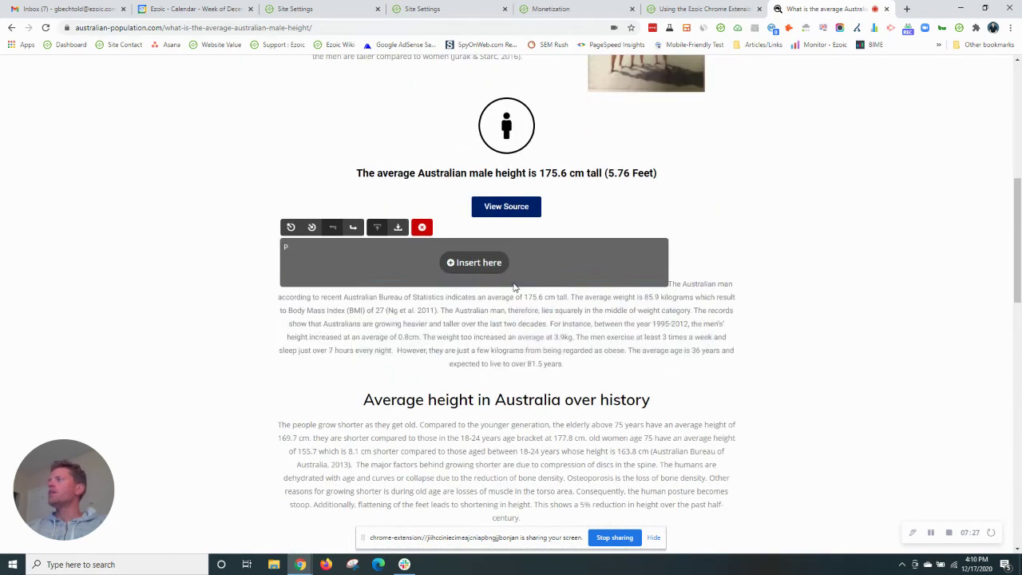
Insert the placeholder there, set its page position to Under First Paragraph, and save it.
click(478, 262)
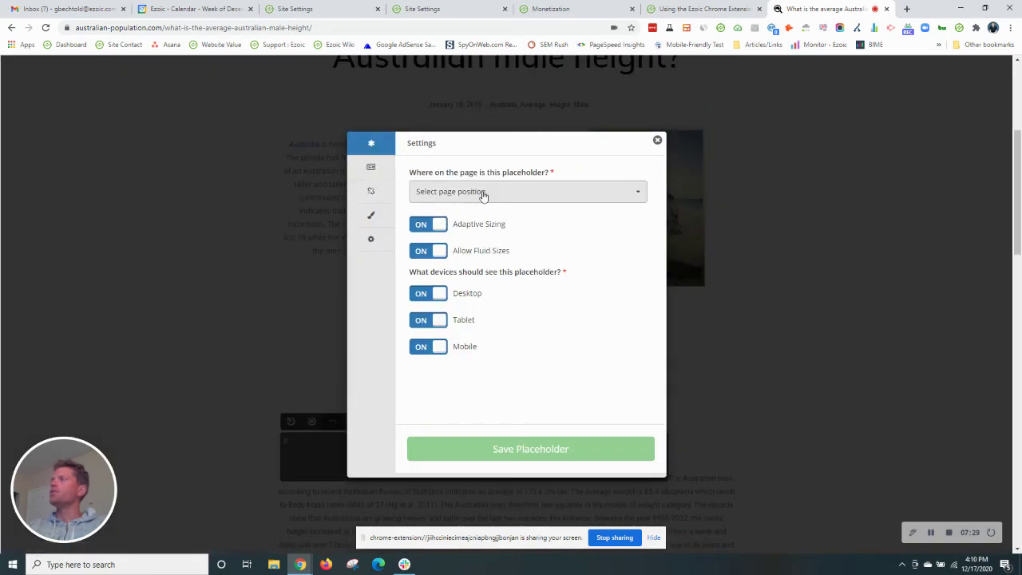
click(482, 196)
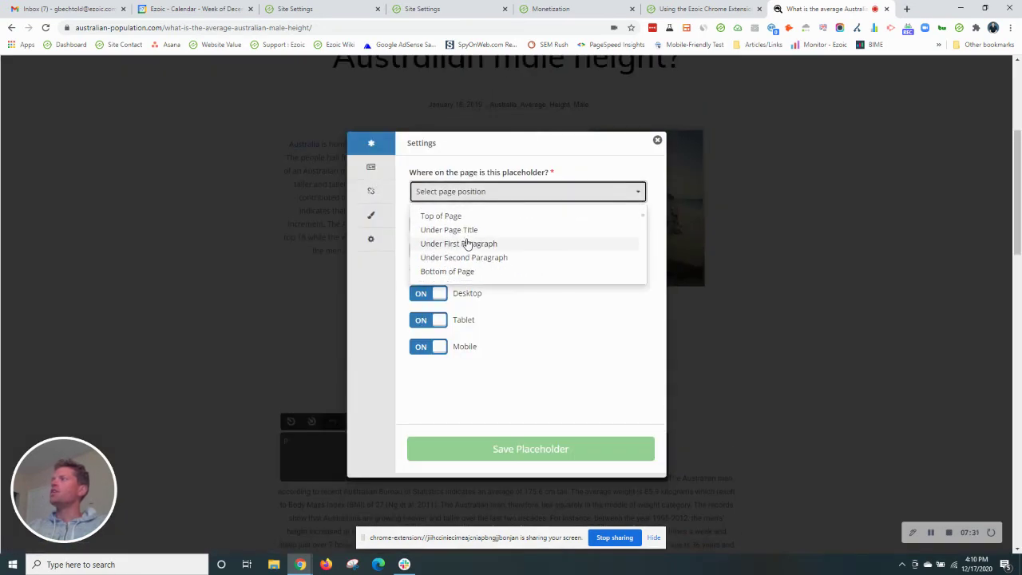
click(453, 243)
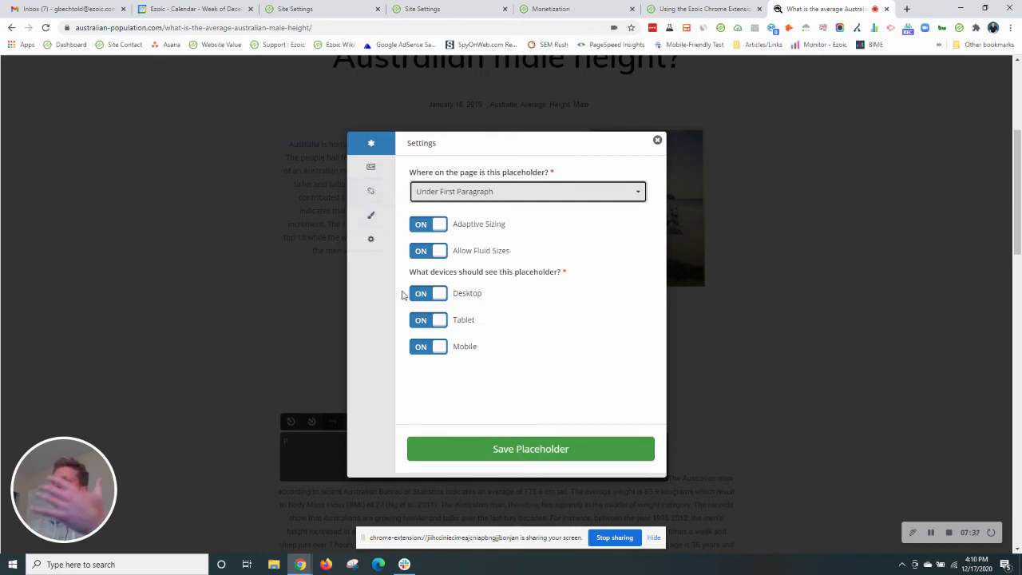
click(517, 448)
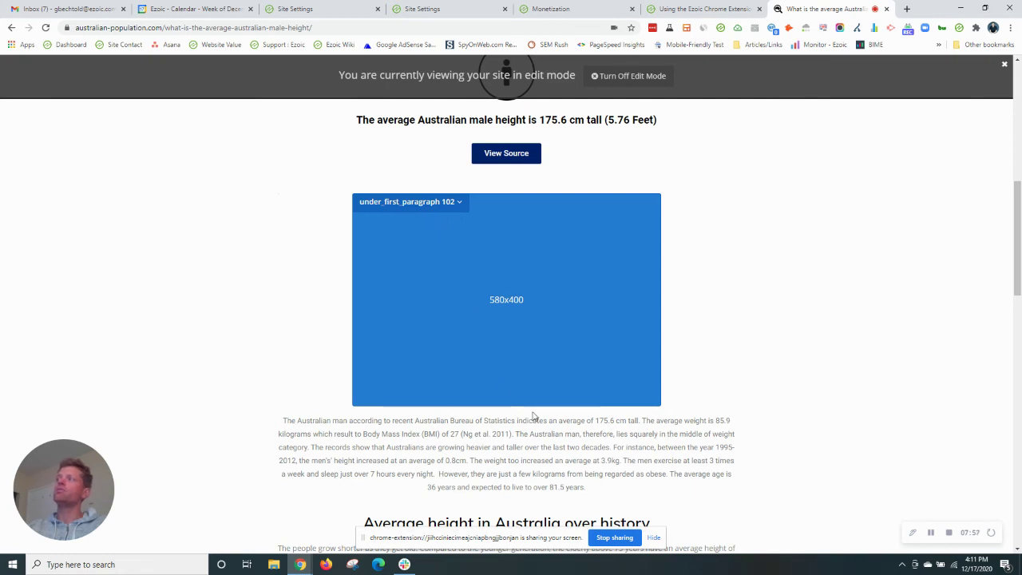
Insert another placeholder between the same paragraph and the next heading, set its position to Under First Paragraph, and save it.
scroll(534, 293, up, 3)
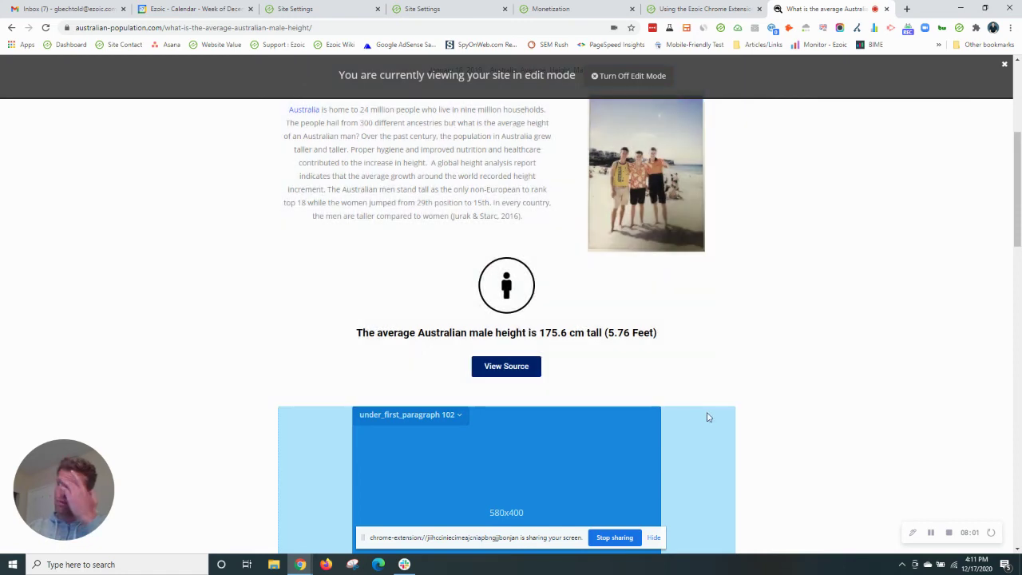
scroll(612, 365, up, 3)
scroll(604, 347, down, 5)
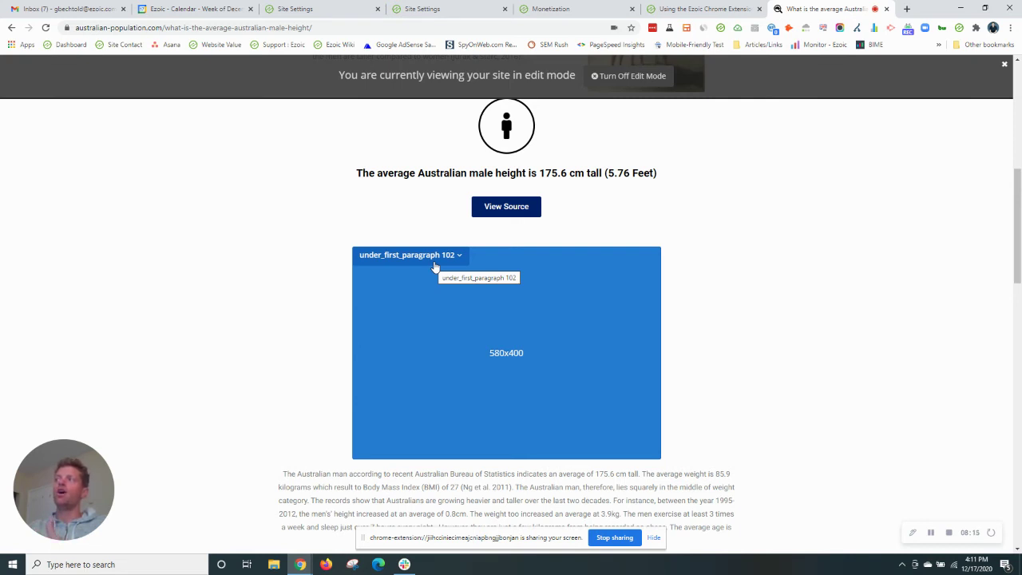
scroll(435, 266, down, 1)
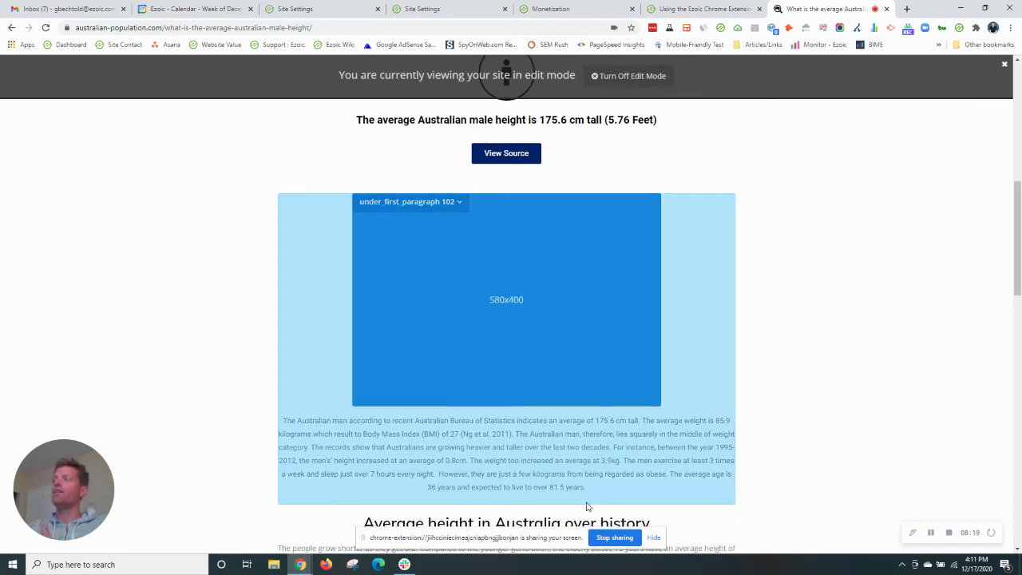
scroll(587, 507, up, 2)
scroll(395, 281, down, 6)
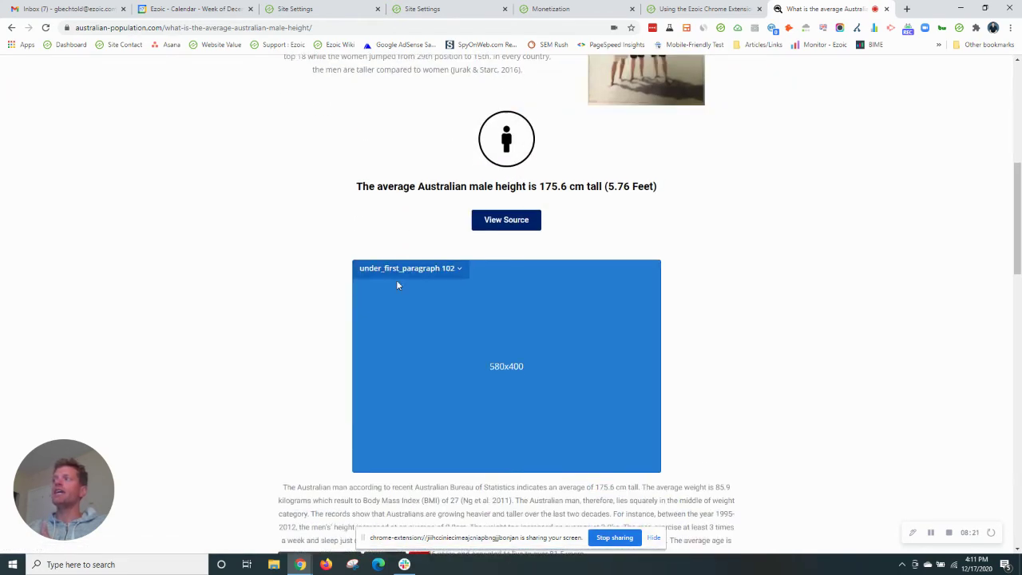
click(476, 318)
click(455, 197)
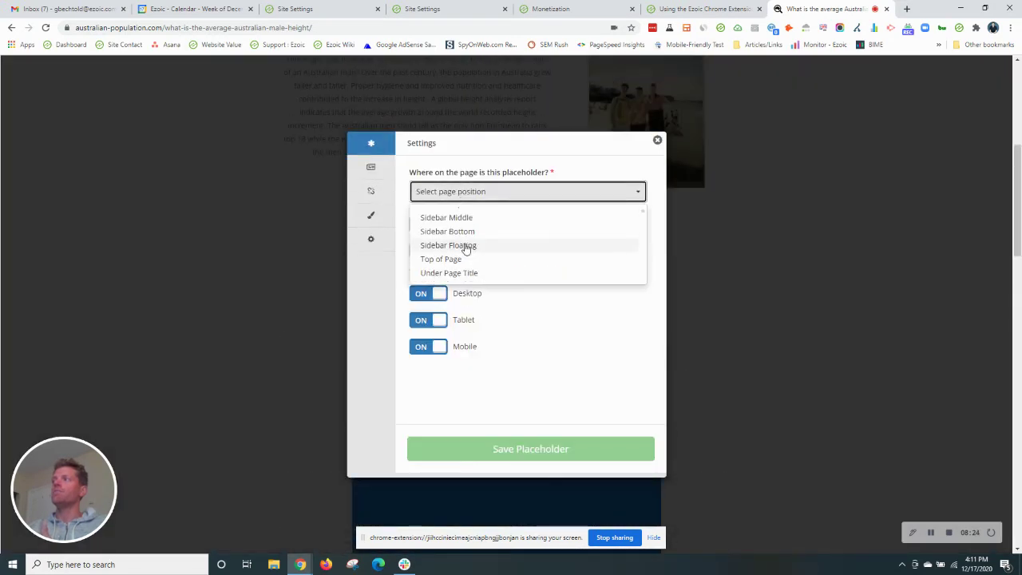
scroll(456, 256, down, 1)
click(455, 244)
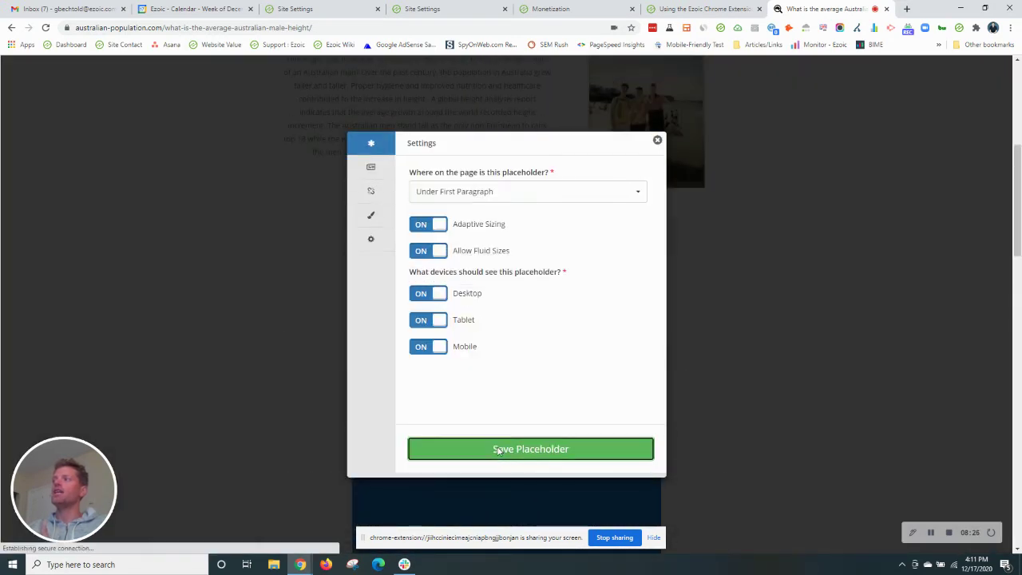
click(497, 448)
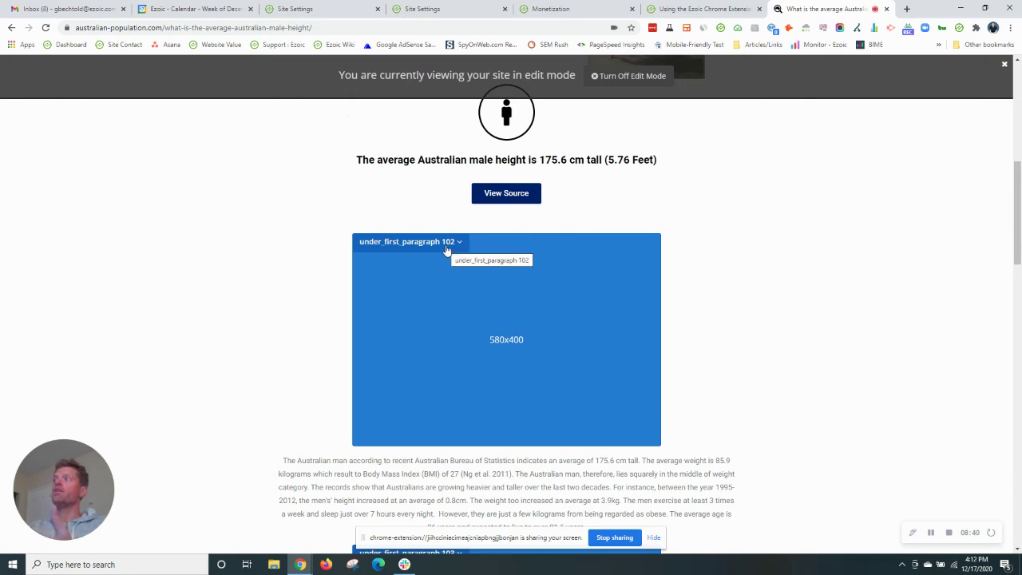
Compare the two Under First Paragraph placeholders, then reload the Ezoic Monetization page and review the position types in the Ad Tester list.
scroll(456, 267, down, 3)
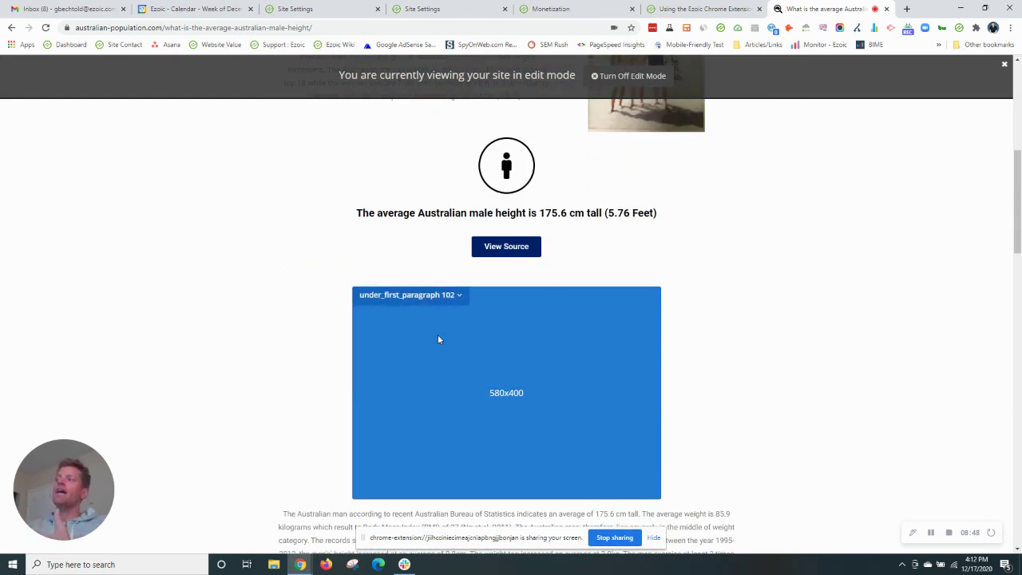
scroll(438, 335, down, 2)
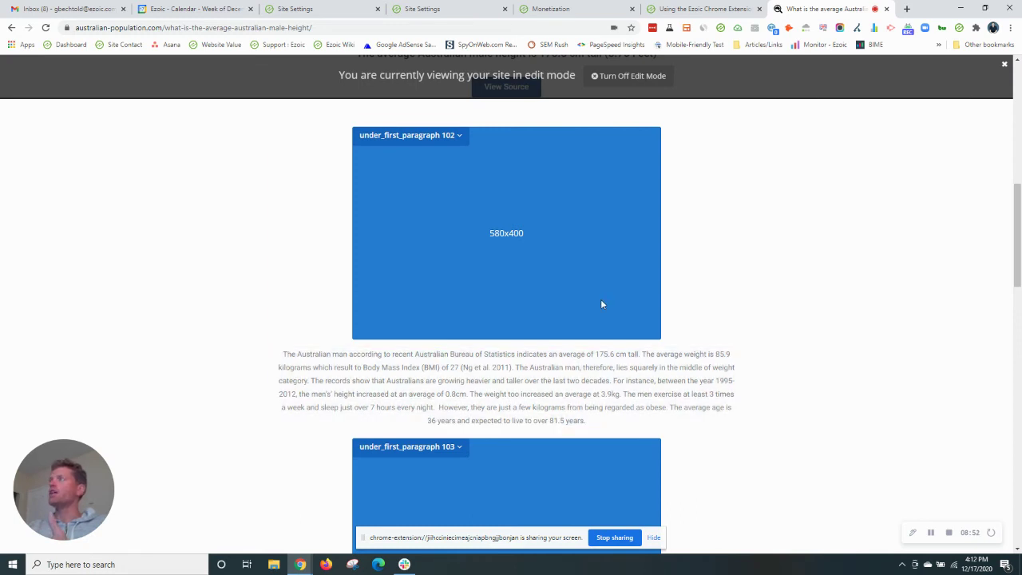
click(559, 9)
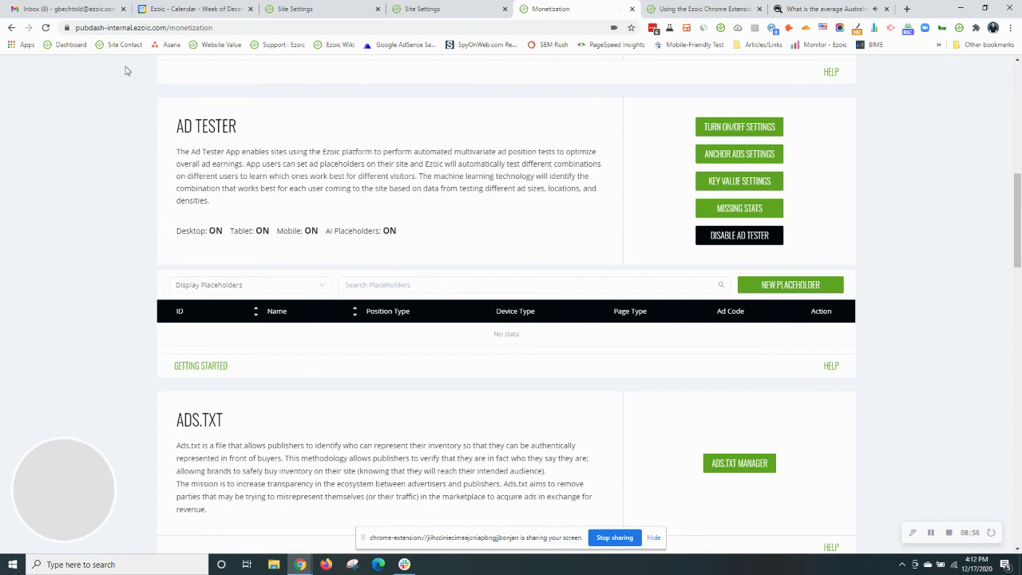
click(45, 28)
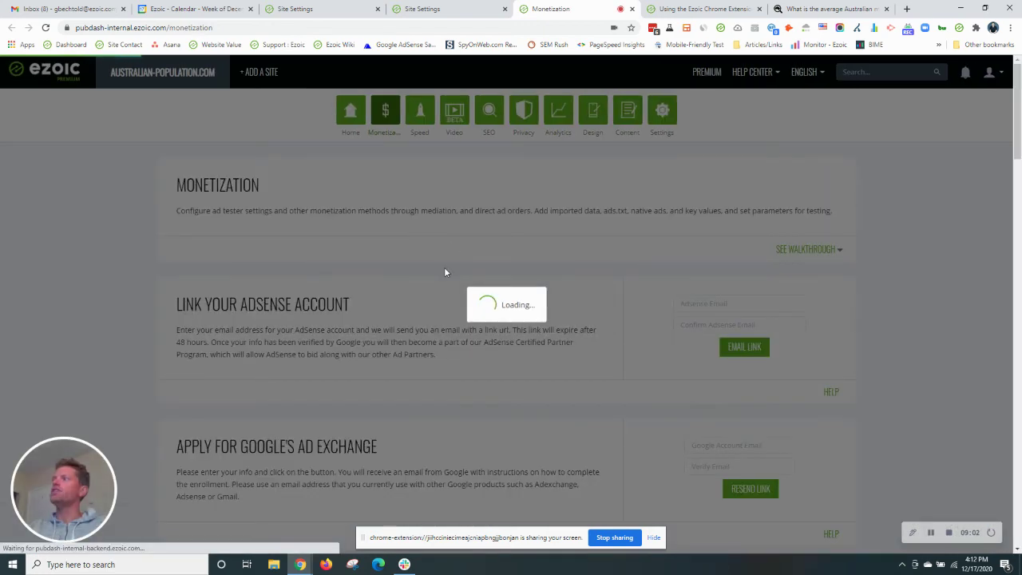
scroll(444, 267, down, 6)
scroll(431, 310, down, 2)
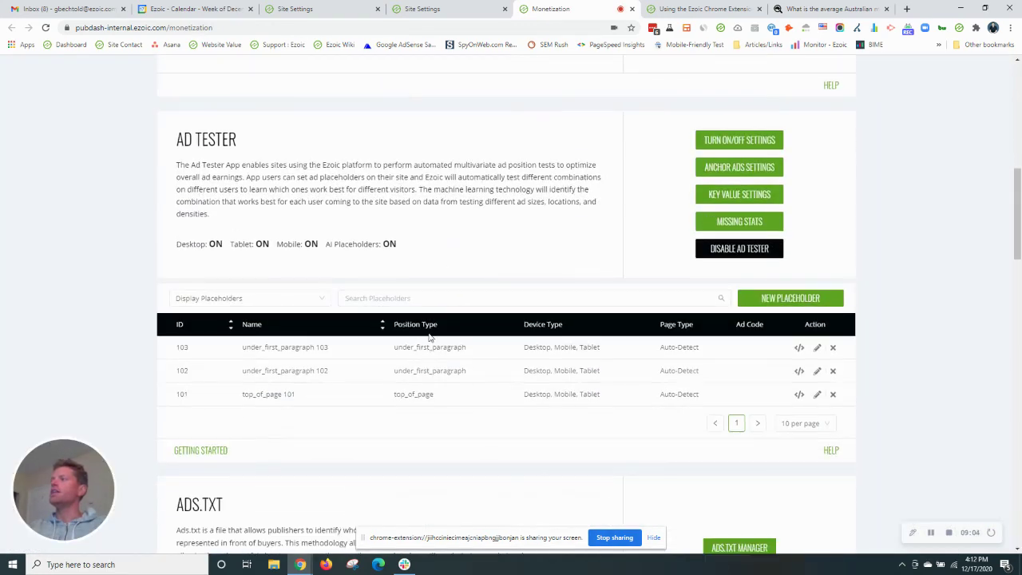
drag(457, 402, 406, 391)
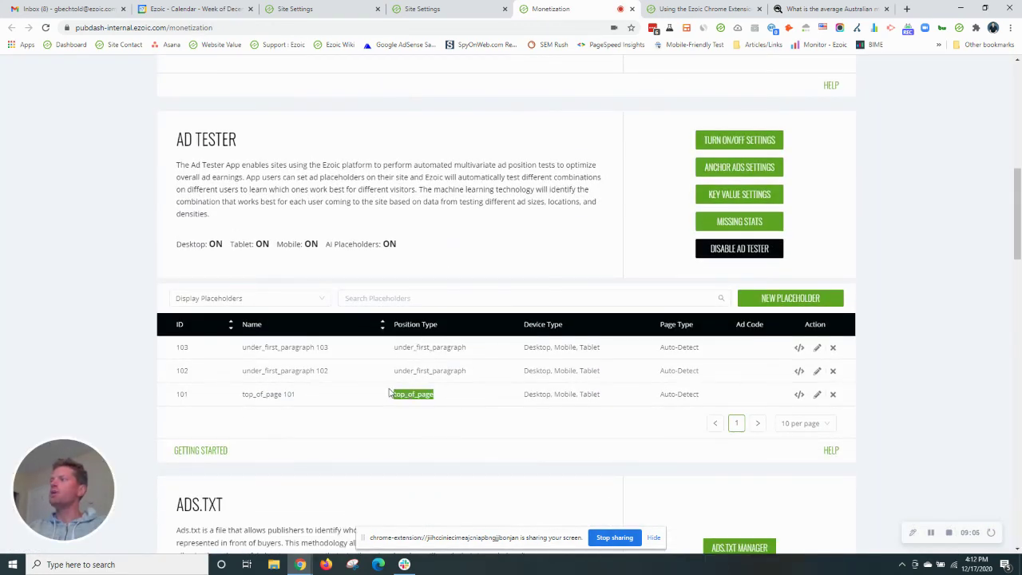
click(449, 383)
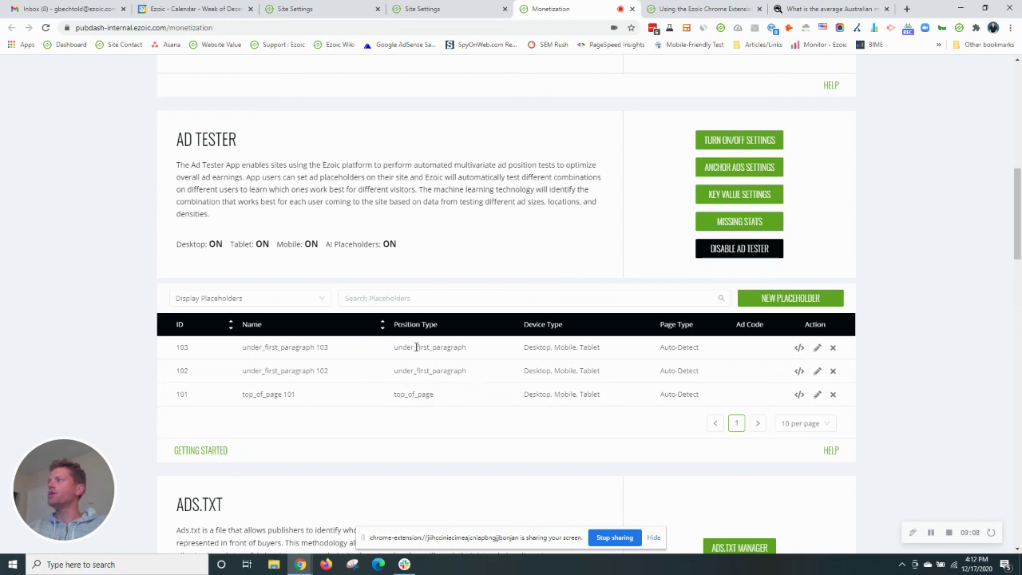
View the ad placeholder code for under_first_paragraph 103 and close it.
click(799, 349)
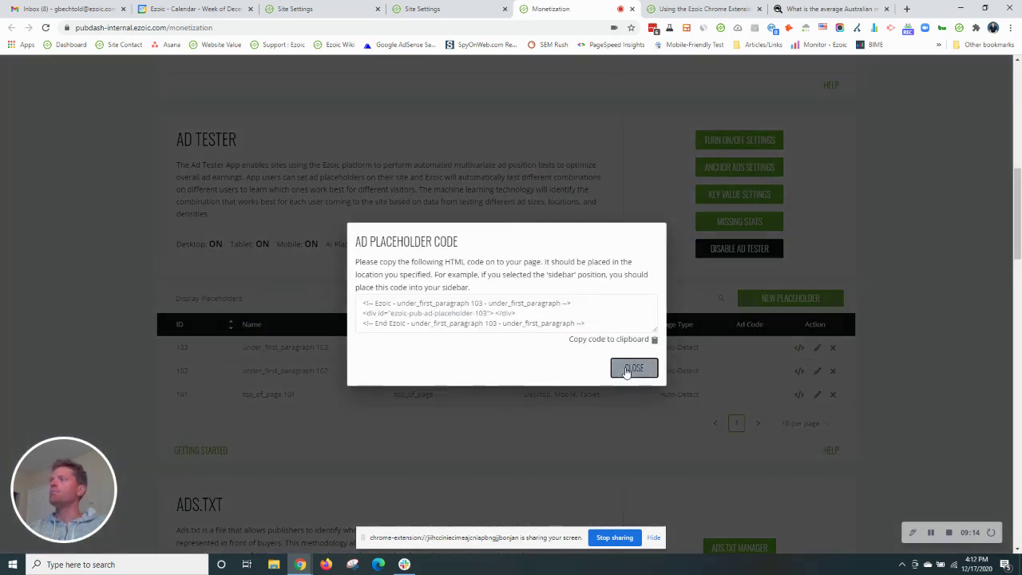
click(629, 369)
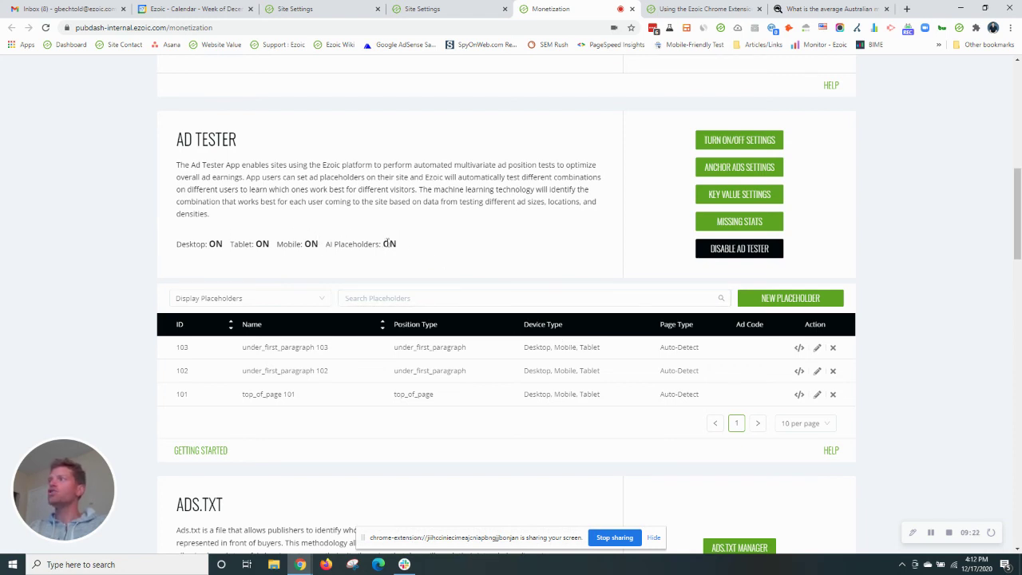
Review the Ad Tester's on/off settings and its site-wide anchor ads settings, closing each without changes.
click(738, 140)
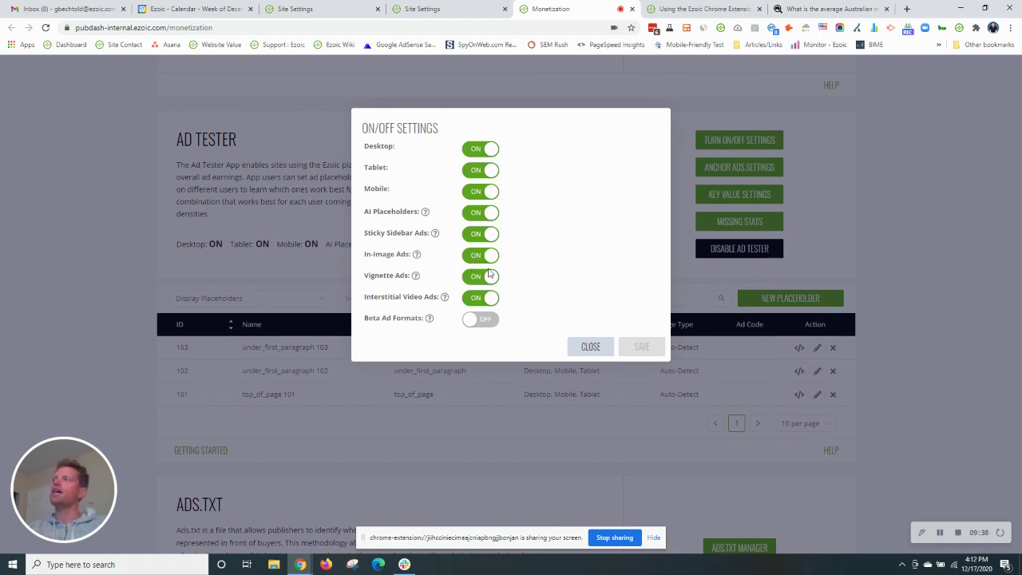
click(590, 346)
click(729, 167)
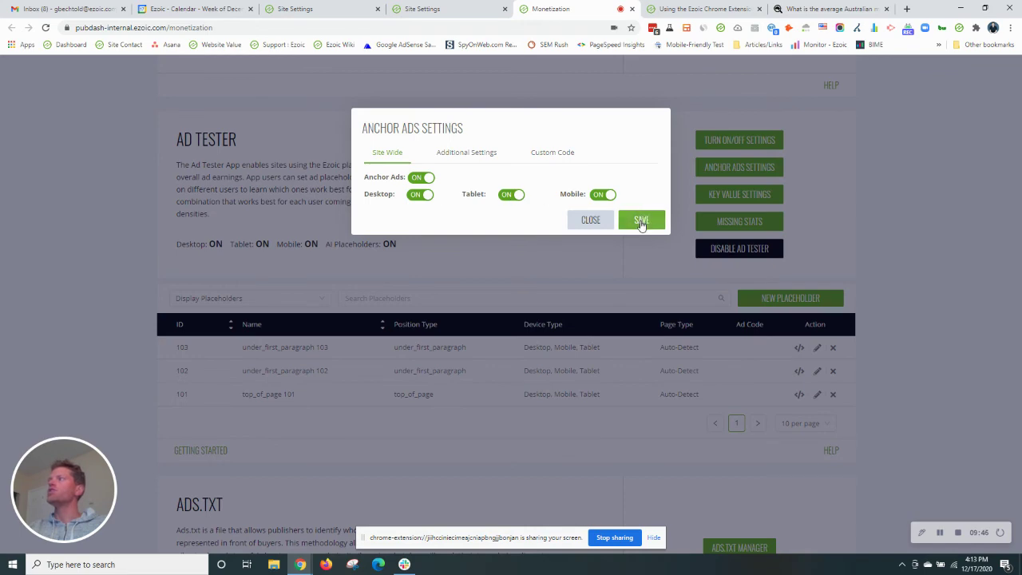
click(596, 224)
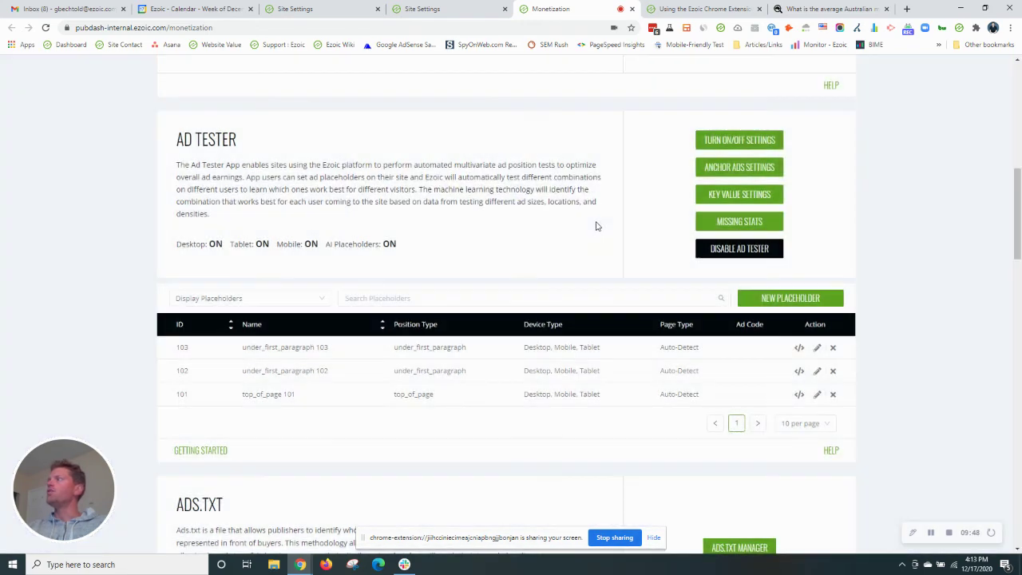
Open the site's Settings page and review the Site Integration and Optimization Goals sections.
scroll(692, 171, up, 10)
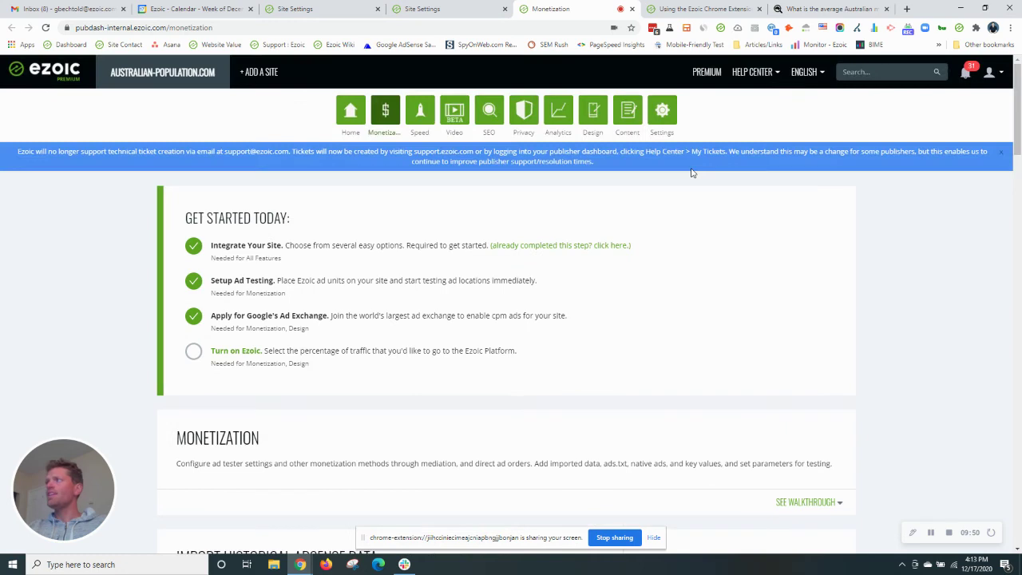
click(666, 118)
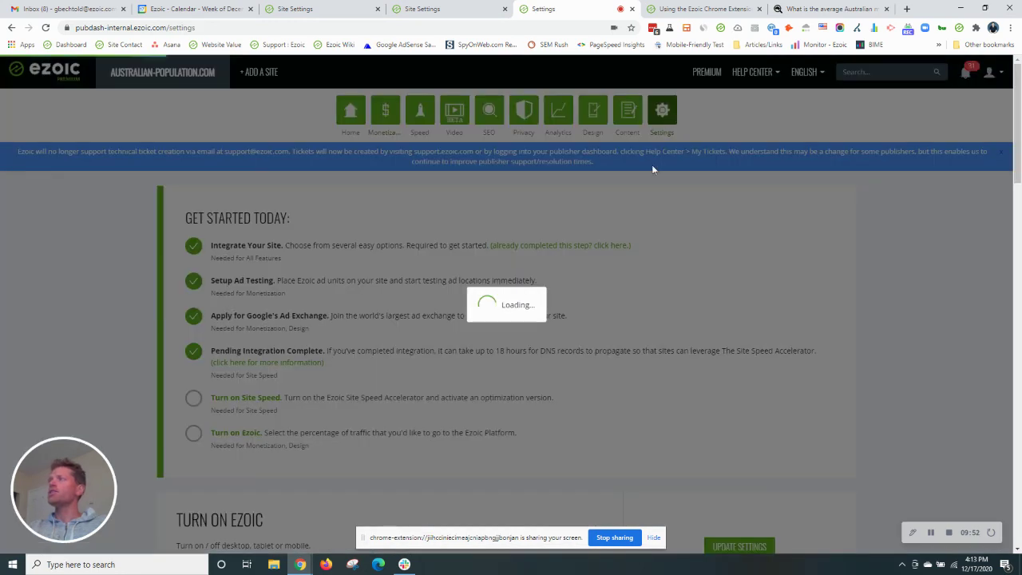
scroll(667, 222, down, 3)
scroll(664, 217, down, 4)
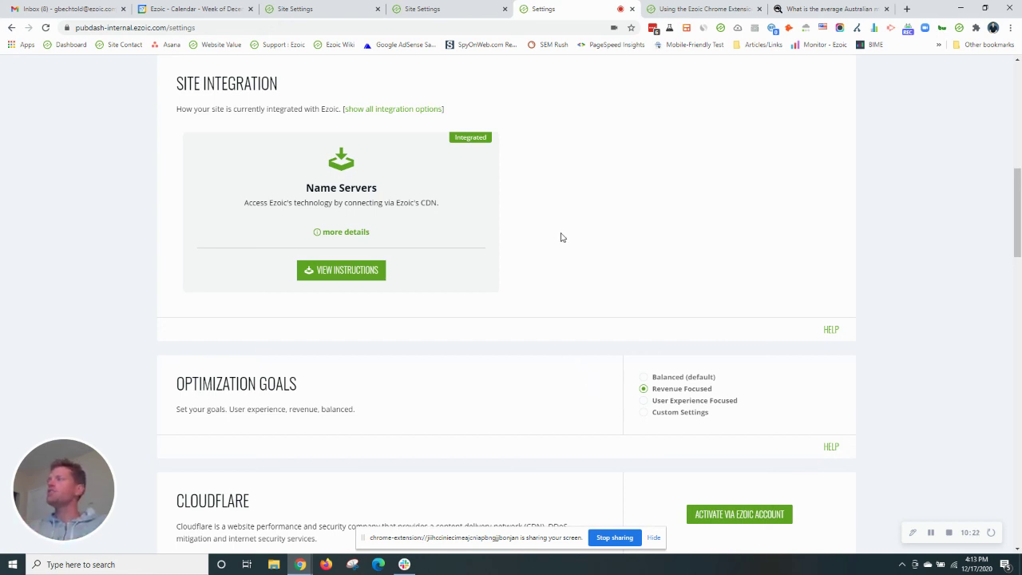
scroll(561, 237, up, 3)
scroll(561, 237, up, 5)
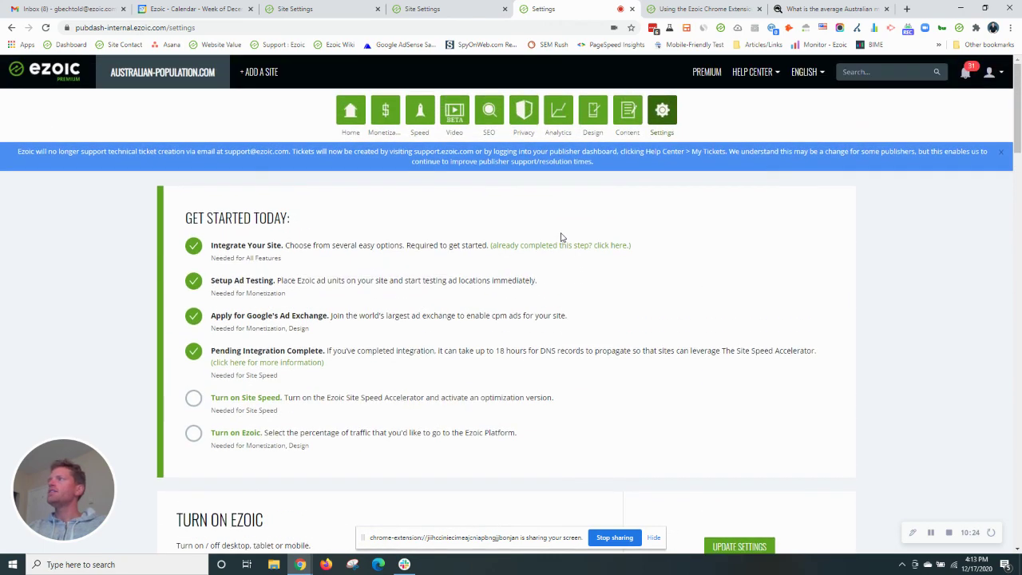